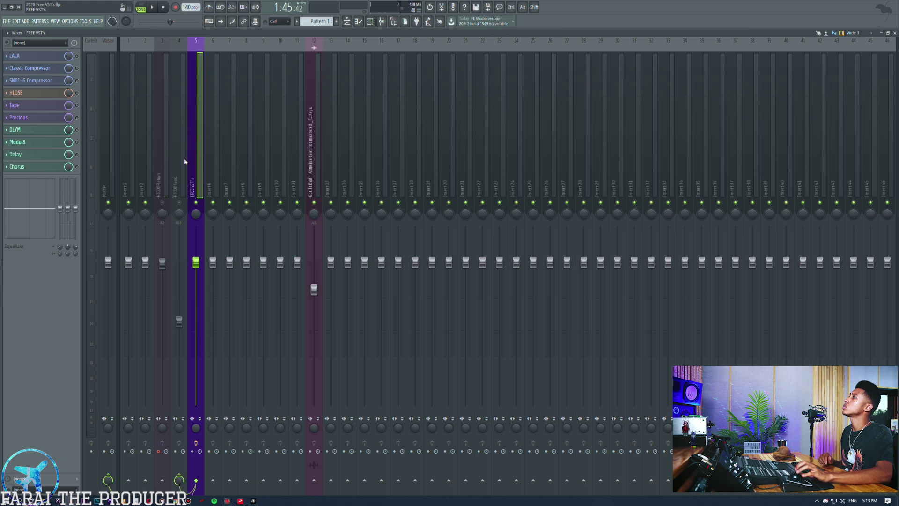
Open the LALA compressor on the FREE VST's mixer track, position its window over the mixer, and save the project
click(37, 60)
drag(282, 260, 459, 158)
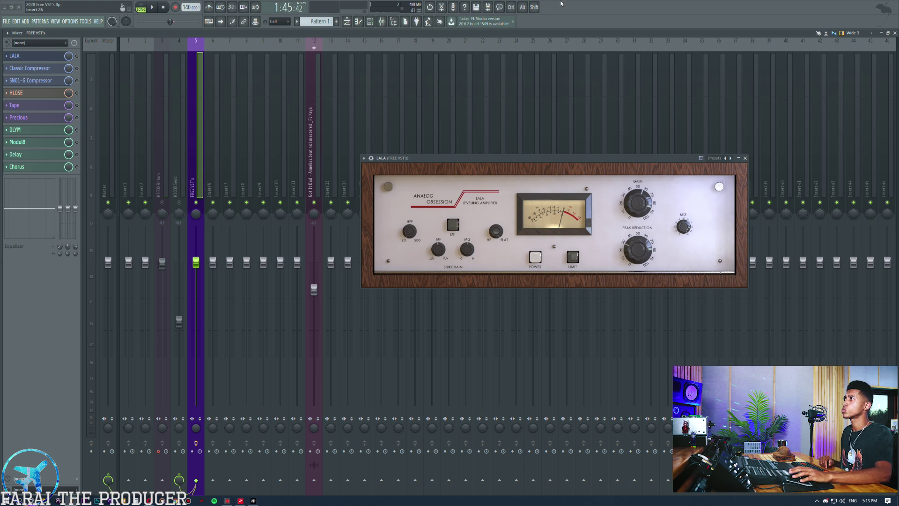
key(ctrl+s)
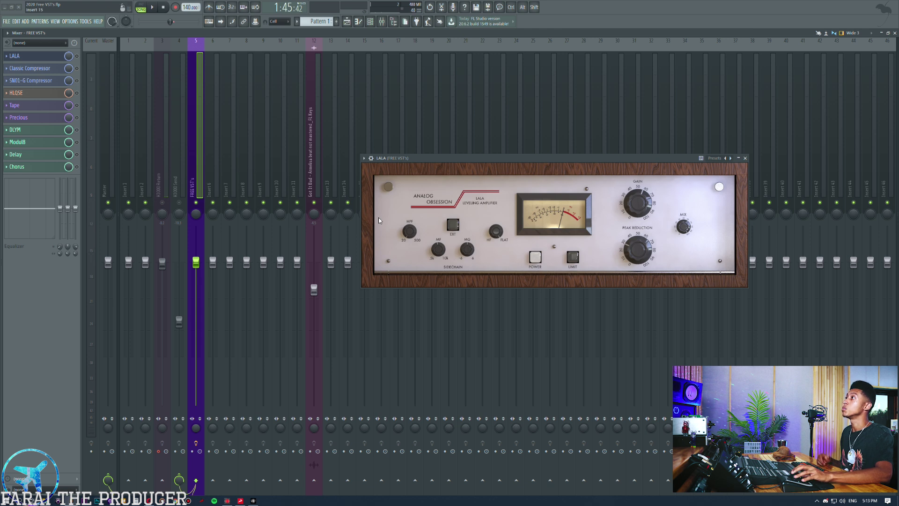
drag(609, 158, 605, 153)
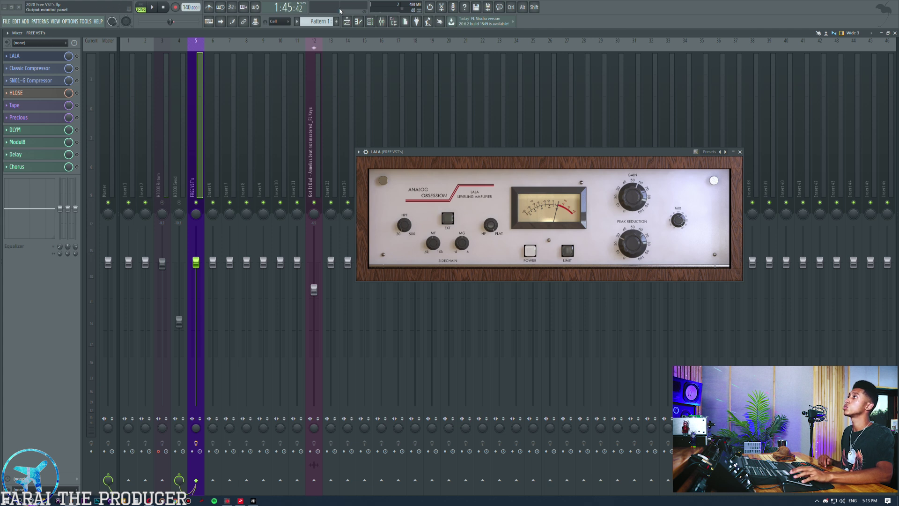
View the vocal and keys tracks in the playlist with the LALA window moved below them, and return to the mixer
click(347, 21)
drag(467, 155, 469, 243)
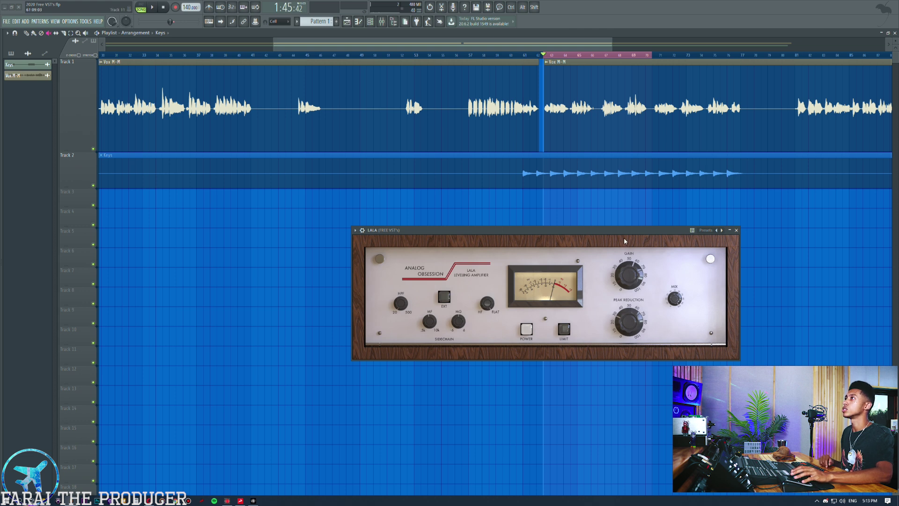
drag(572, 236, 570, 221)
click(382, 21)
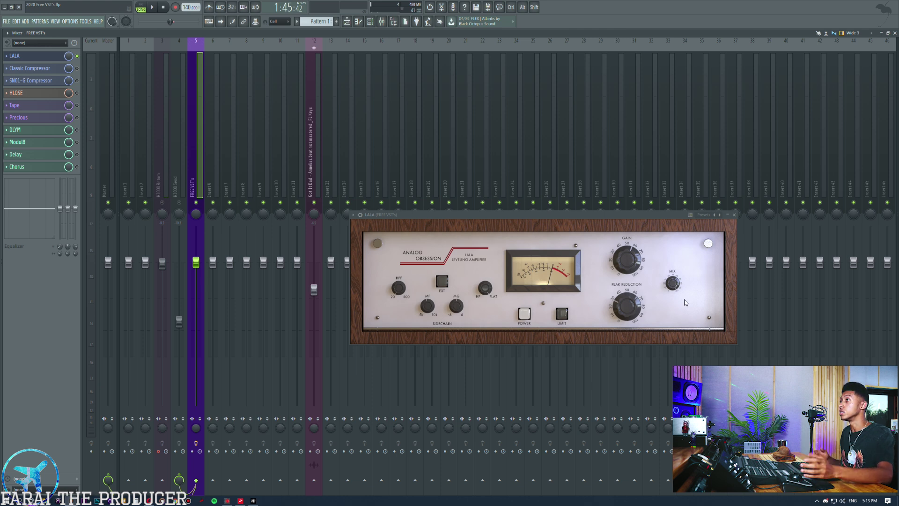
Play the vocal from the mixer, stop it in the playlist view, and return to the mixer
drag(599, 220, 579, 219)
key(space)
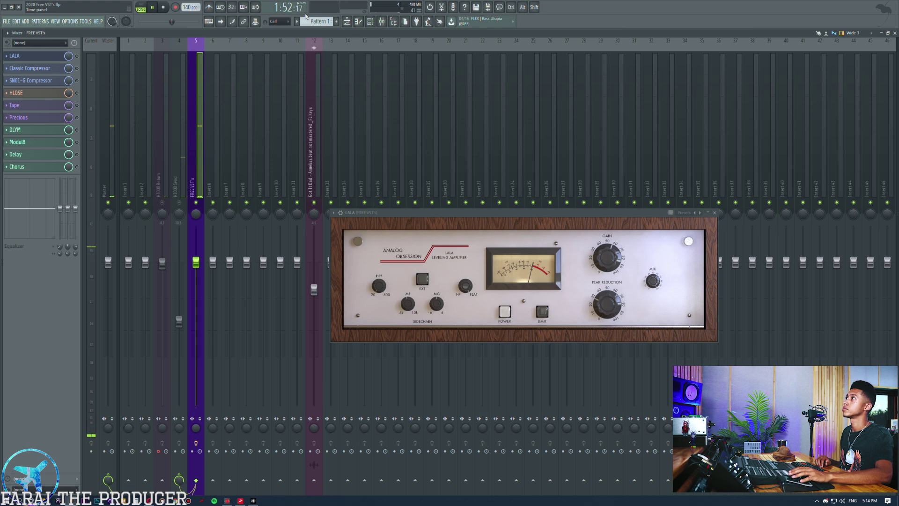
click(347, 21)
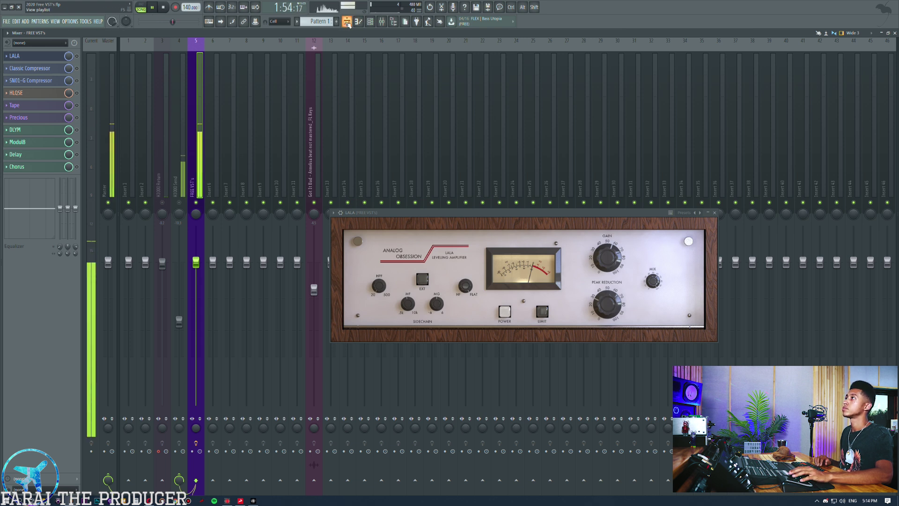
key(space)
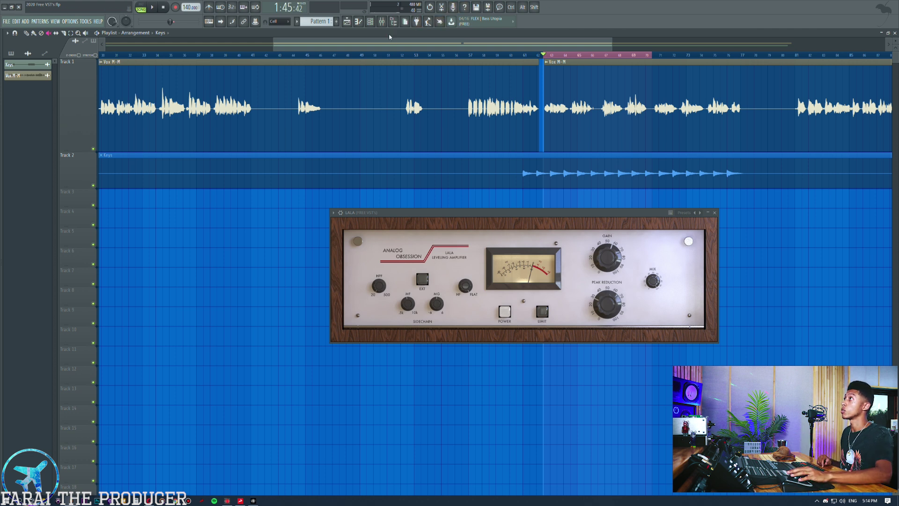
click(382, 21)
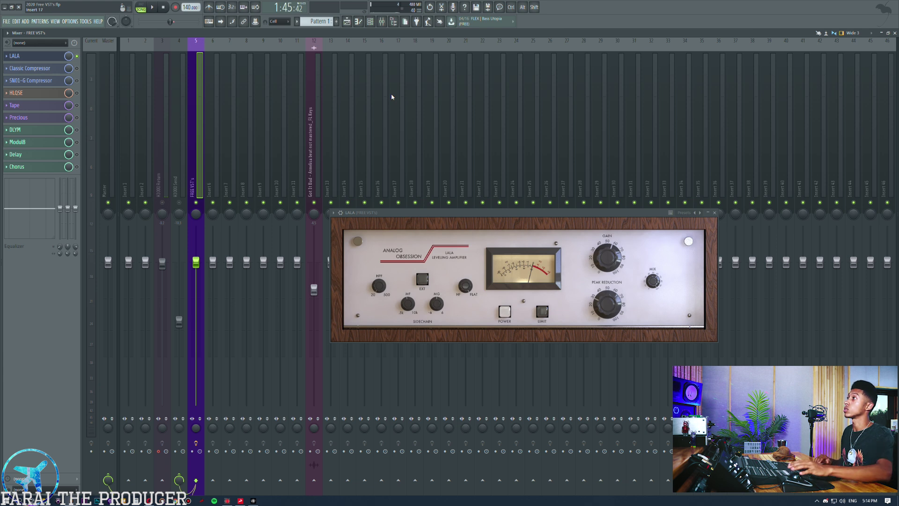
During vocal playback, raise LALA's peak reduction to about 50 and turn on its Limit mode
key(space)
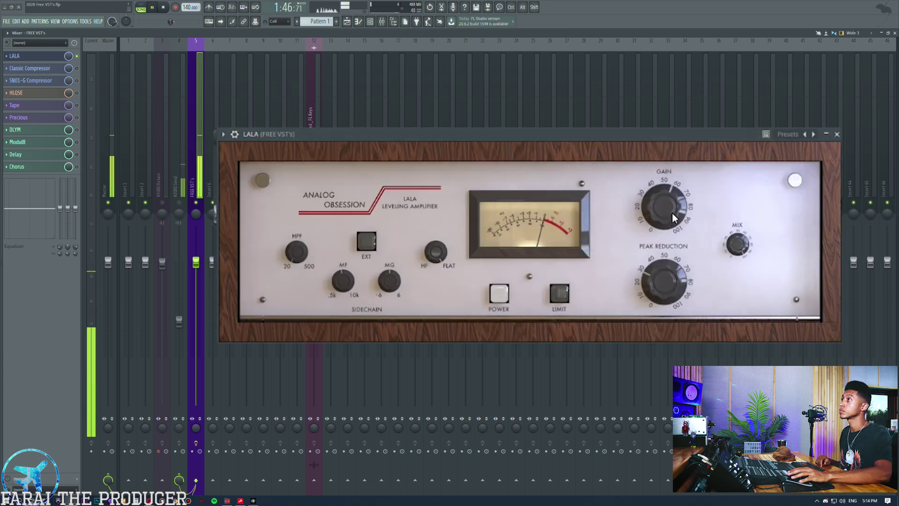
mouse_move(668, 284)
mouse_down()
mouse_move(656, 229)
mouse_move(650, 244)
mouse_move(677, 277)
mouse_up()
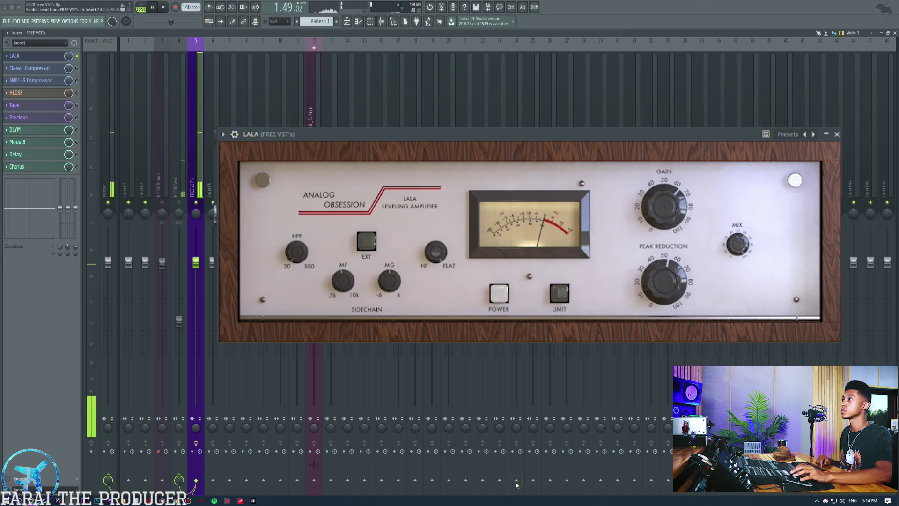
click(560, 296)
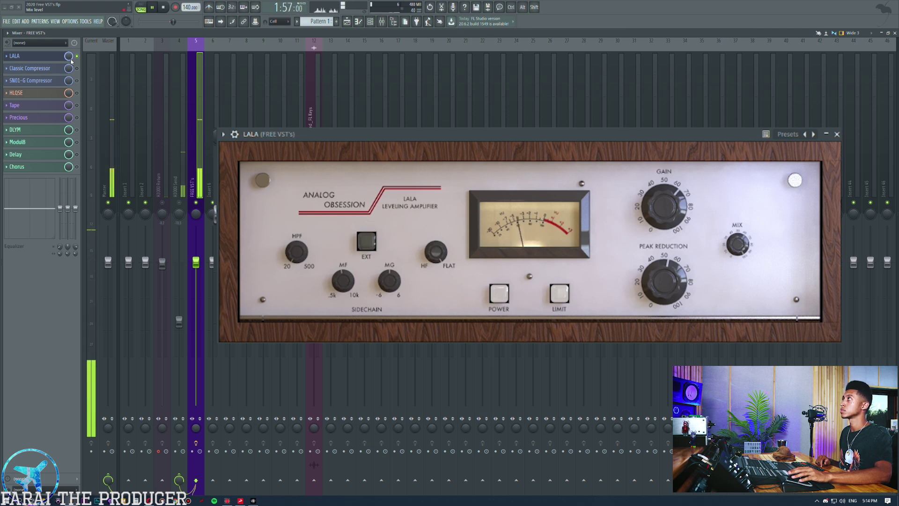
Compare the vocal with LALA's slot mix level at 0% and back at full, and turn off Limit
drag(71, 59, 71, 108)
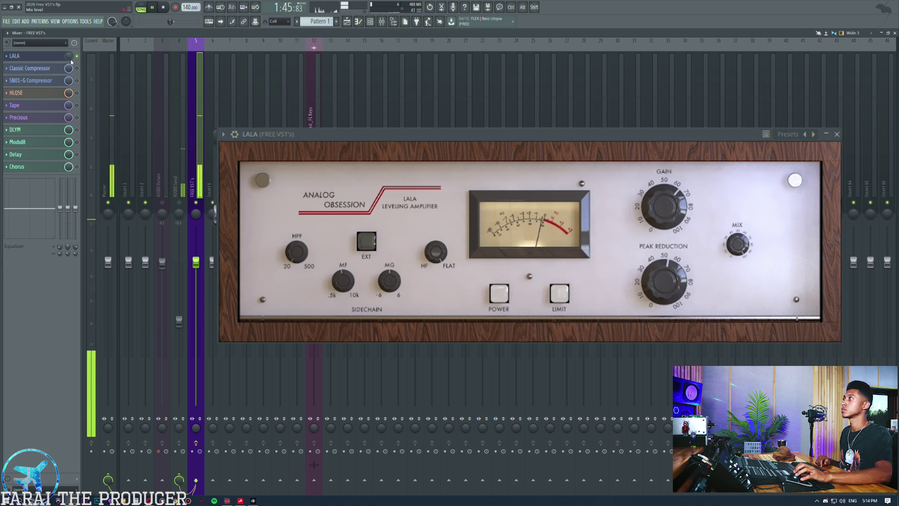
drag(70, 61, 71, 28)
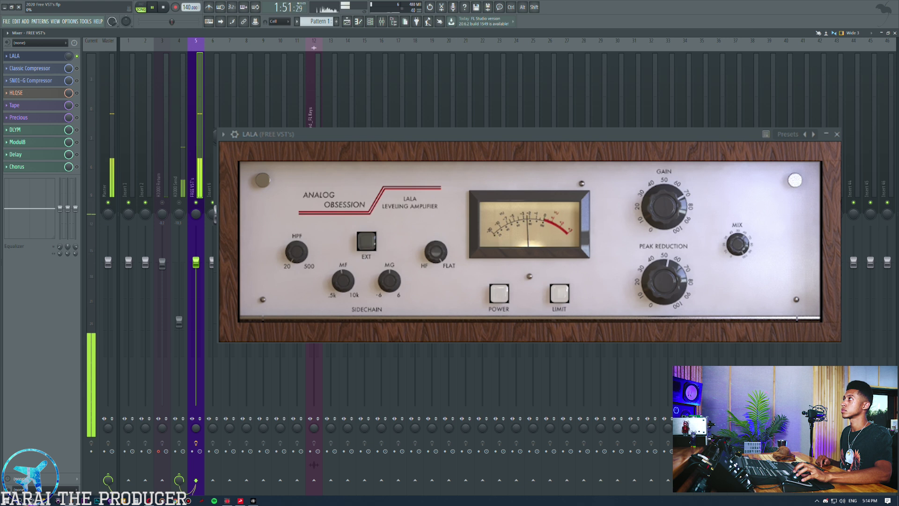
click(559, 293)
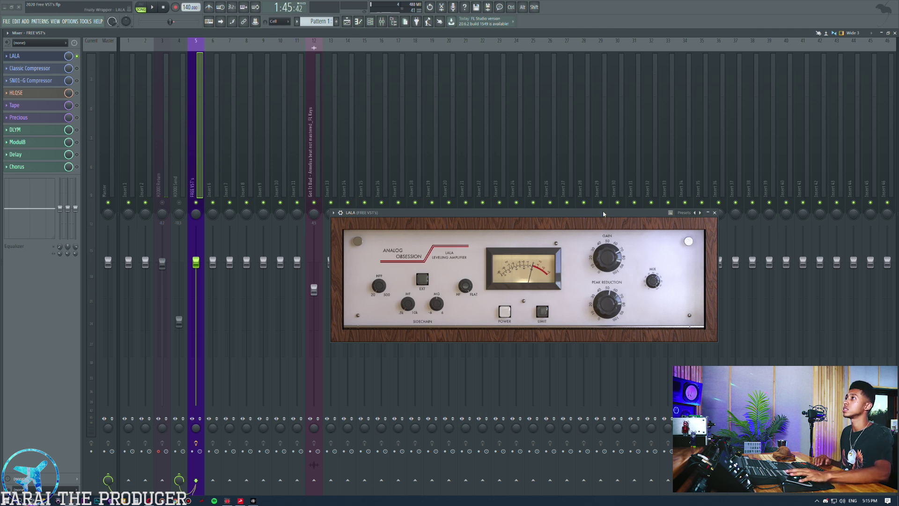
Close the LALA window and open the Classic Compressor, placing its window in the upper middle of the mixer
drag(603, 214, 597, 190)
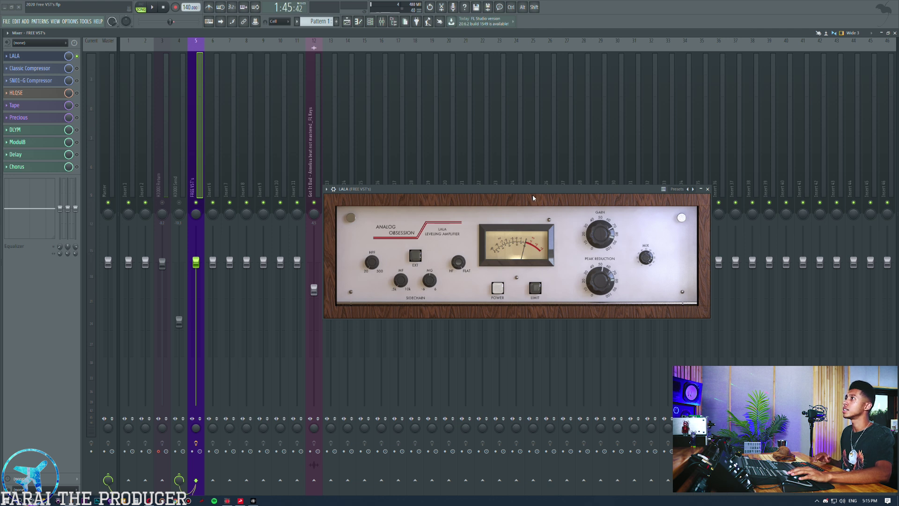
key(space)
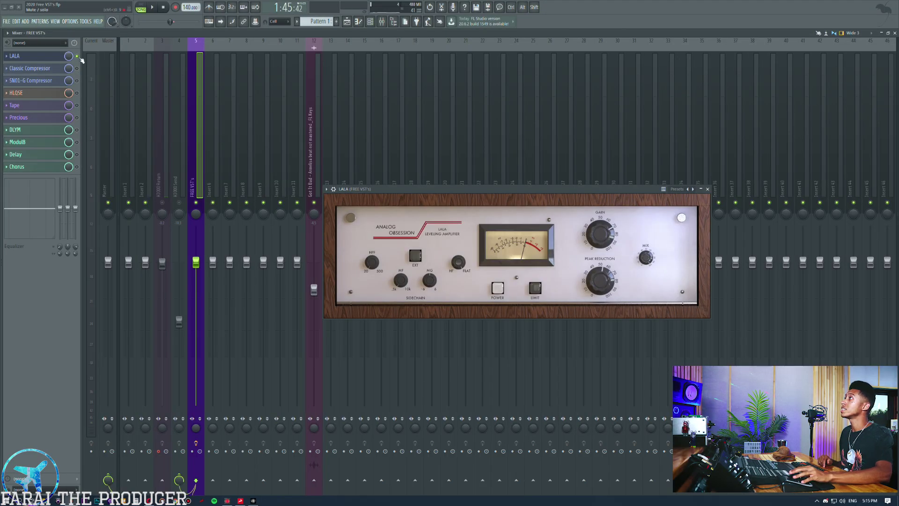
click(28, 56)
click(29, 68)
drag(368, 192, 504, 150)
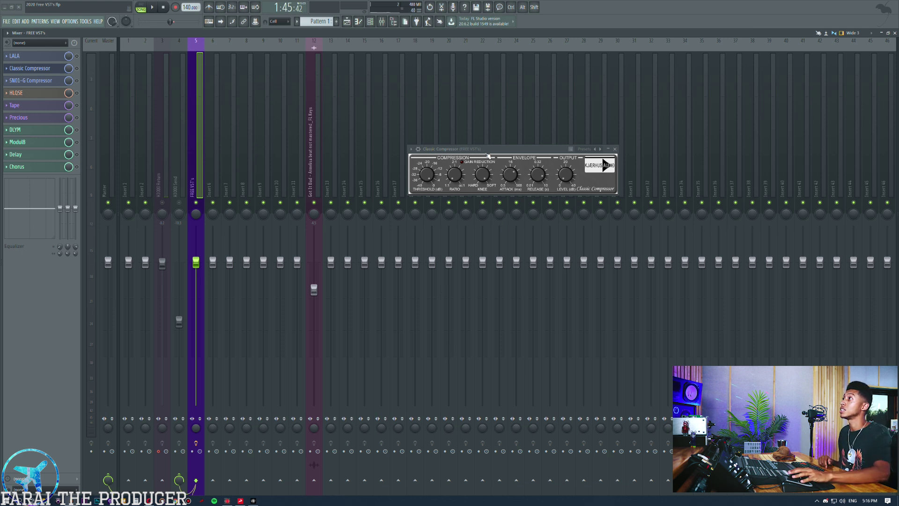
drag(486, 155, 462, 145)
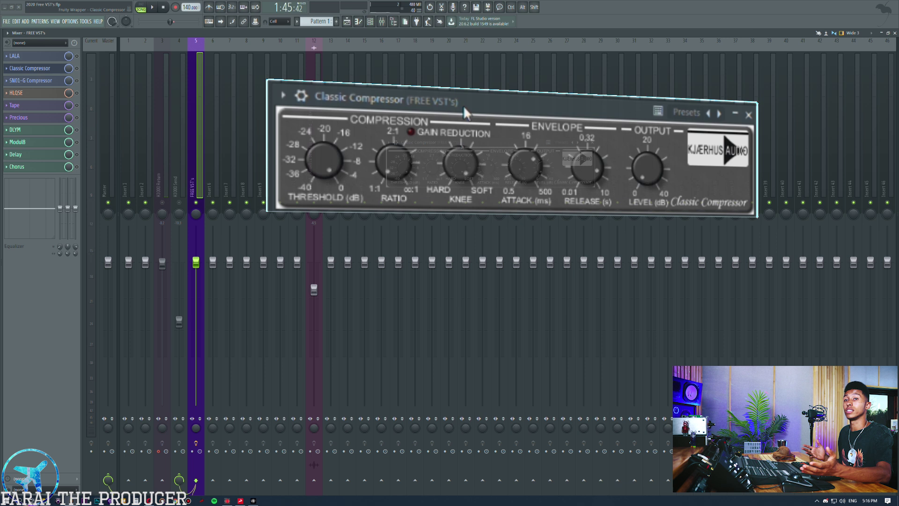
Play the vocal with the Classic Compressor enabled and raise its output level to about 8 dB
key(space)
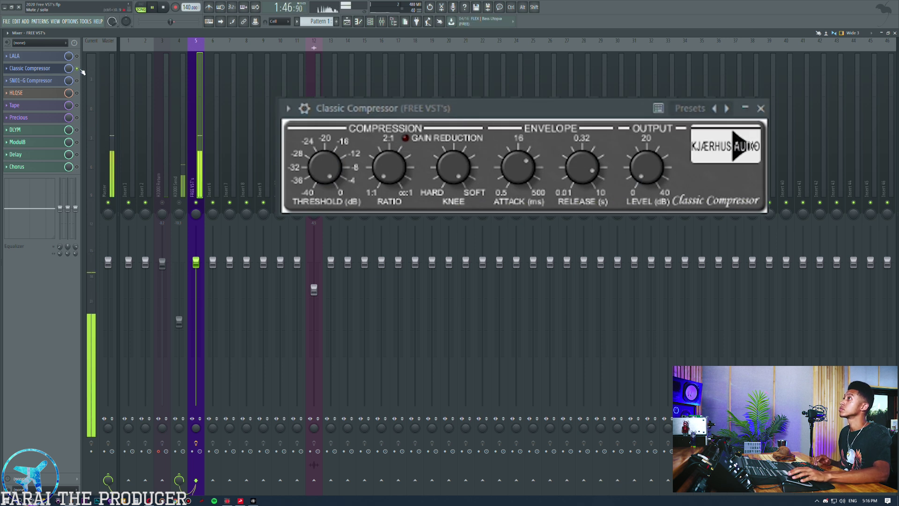
scroll(388, 178, up, 5)
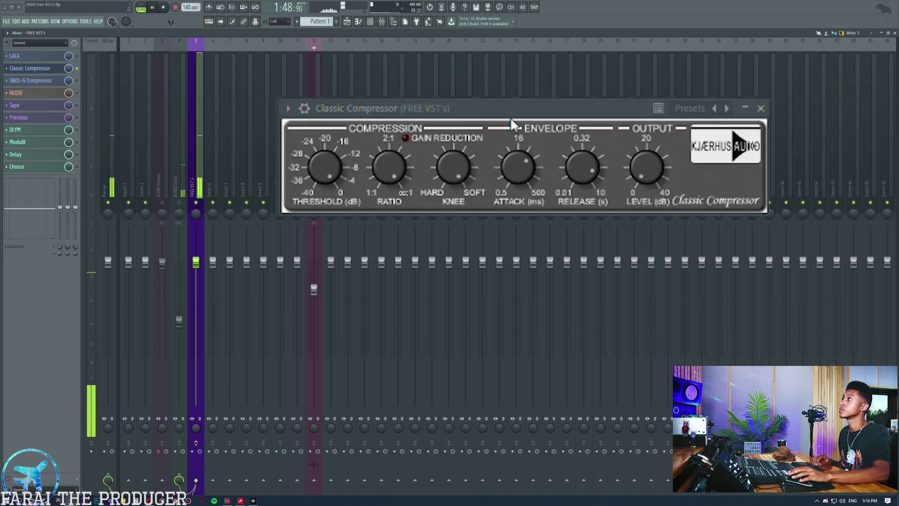
scroll(654, 165, up, 3)
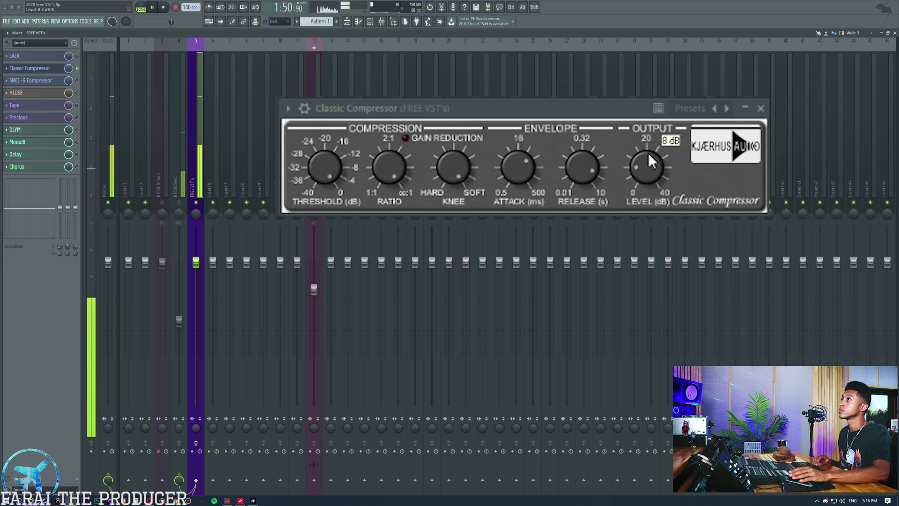
Lower the Classic Compressor's threshold and attack, raise its output level to about 20 dB, and stop playback
drag(324, 168, 324, 223)
drag(517, 167, 518, 201)
scroll(583, 182, up, 1)
drag(300, 164, 319, 185)
drag(647, 176, 641, 153)
drag(336, 169, 334, 166)
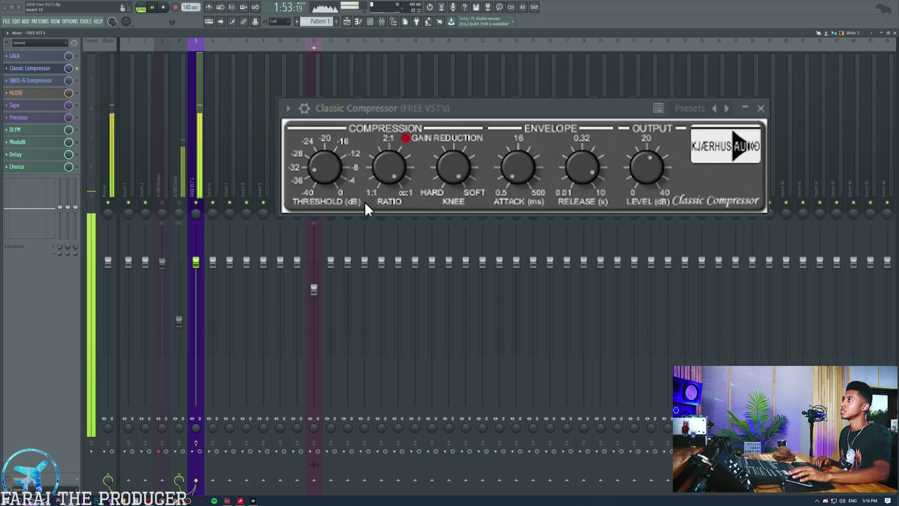
drag(581, 180, 583, 141)
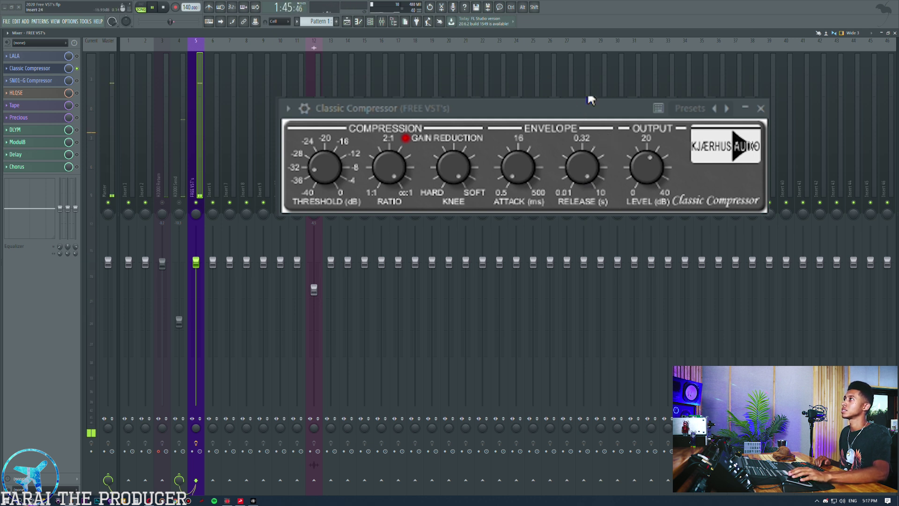
key(space)
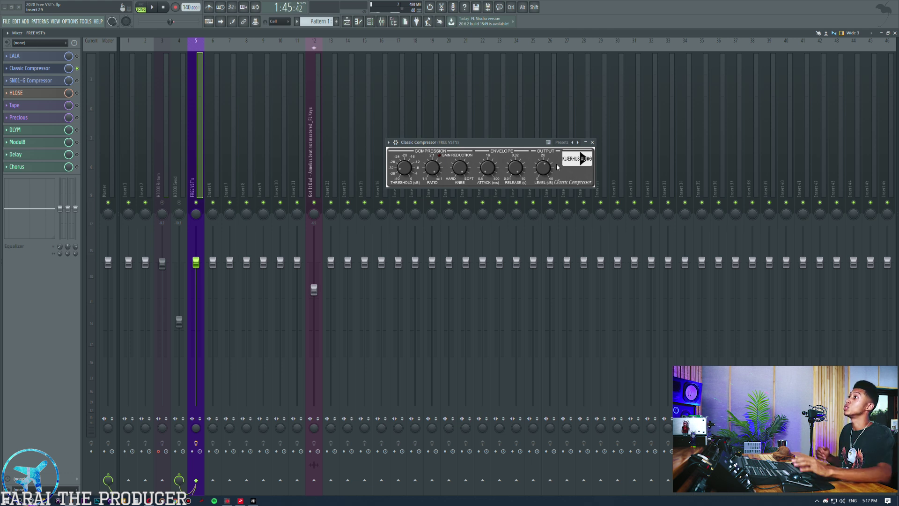
drag(529, 143, 523, 149)
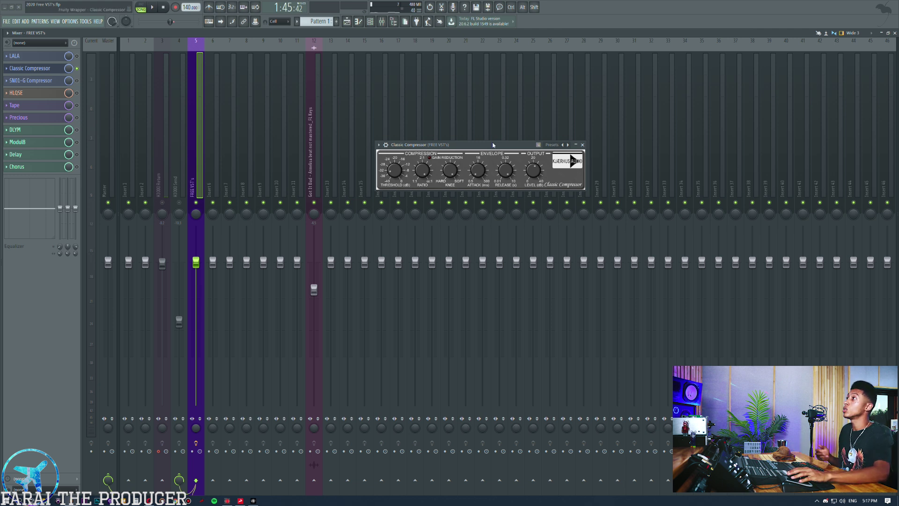
drag(494, 144, 492, 136)
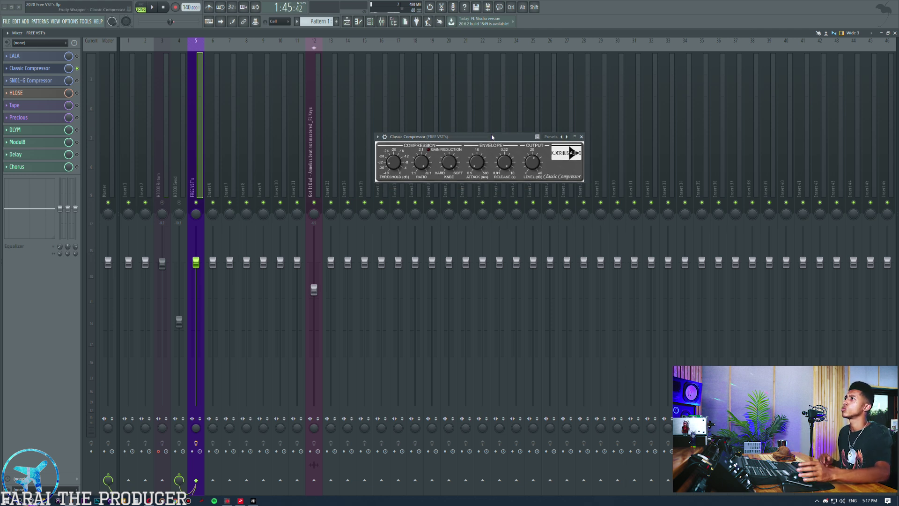
drag(457, 139, 449, 134)
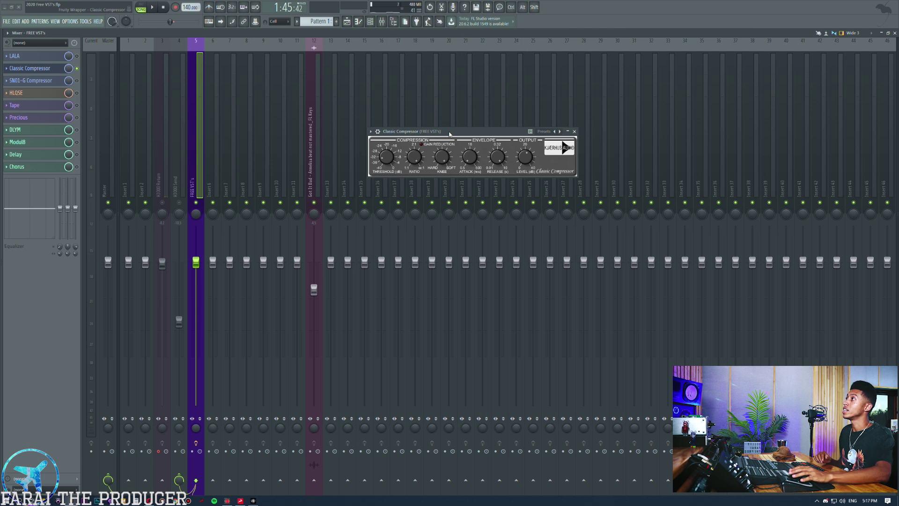
drag(419, 133, 416, 127)
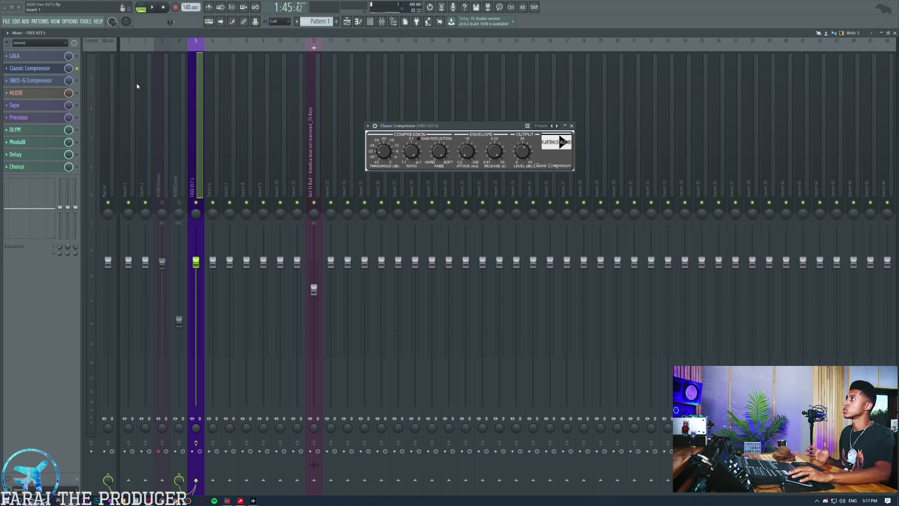
Close the Classic Compressor window and open the SN01-G Compressor on the same track
key(space)
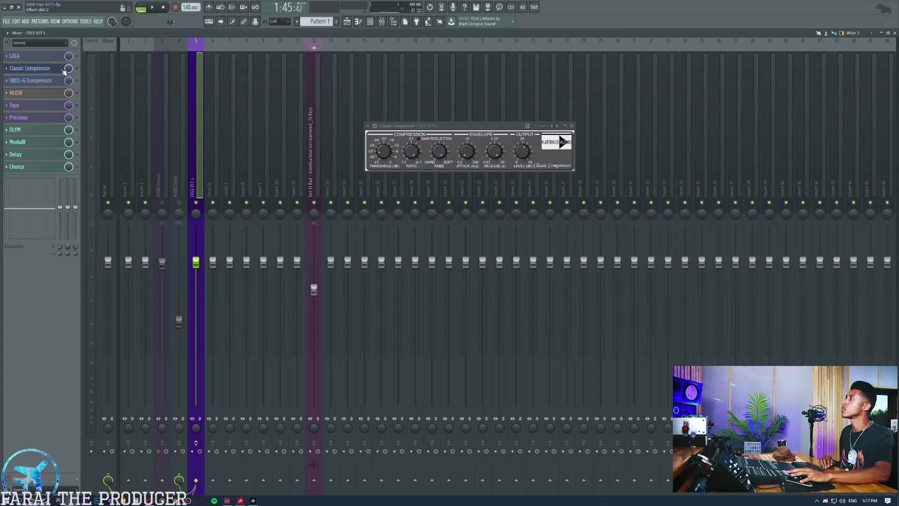
click(28, 67)
click(48, 85)
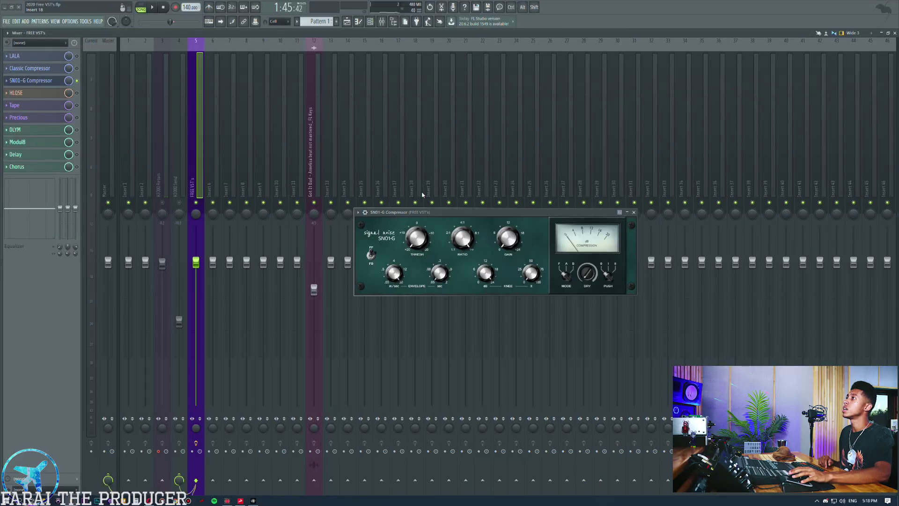
Move the SN01-G Compressor window higher over the mixer and toggle its FF/FB switch
drag(426, 214, 437, 155)
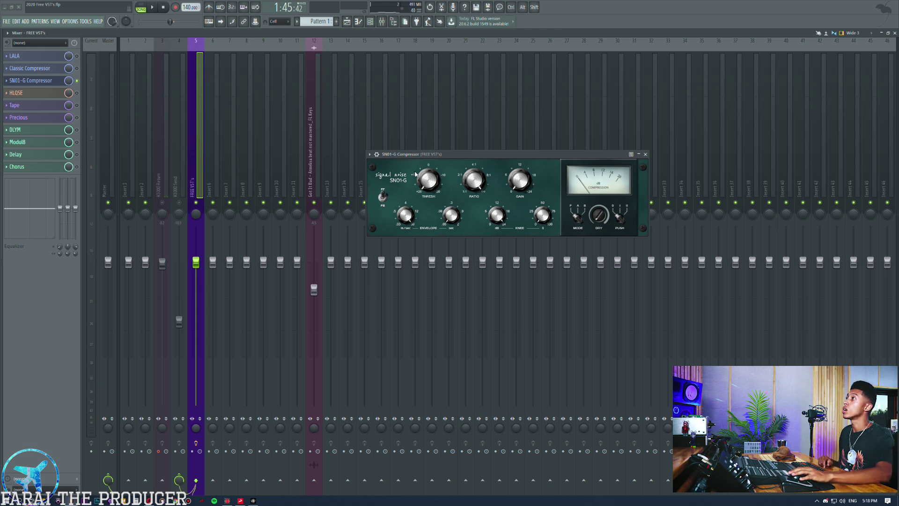
drag(437, 155, 431, 141)
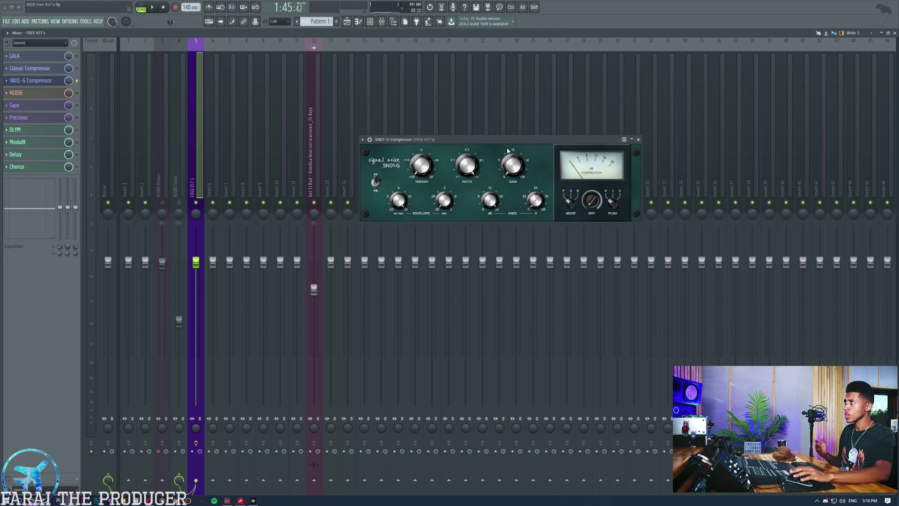
click(381, 184)
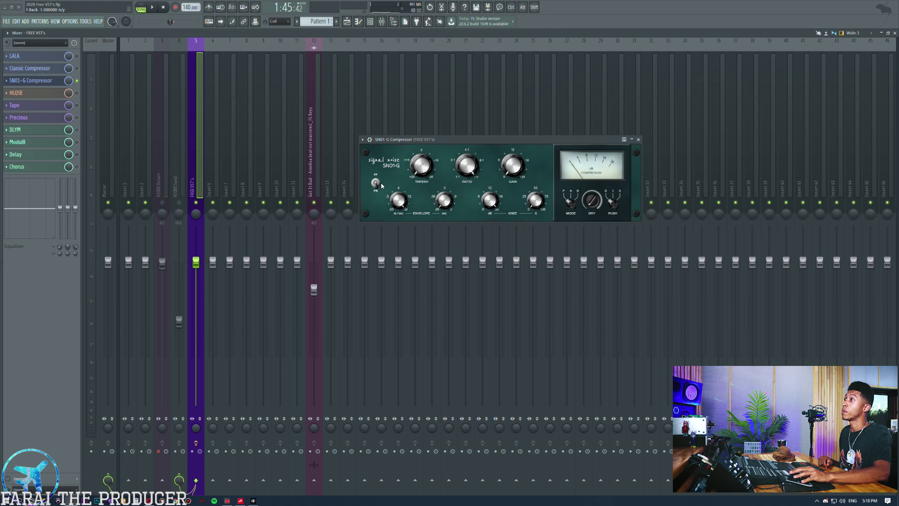
drag(431, 143, 429, 132)
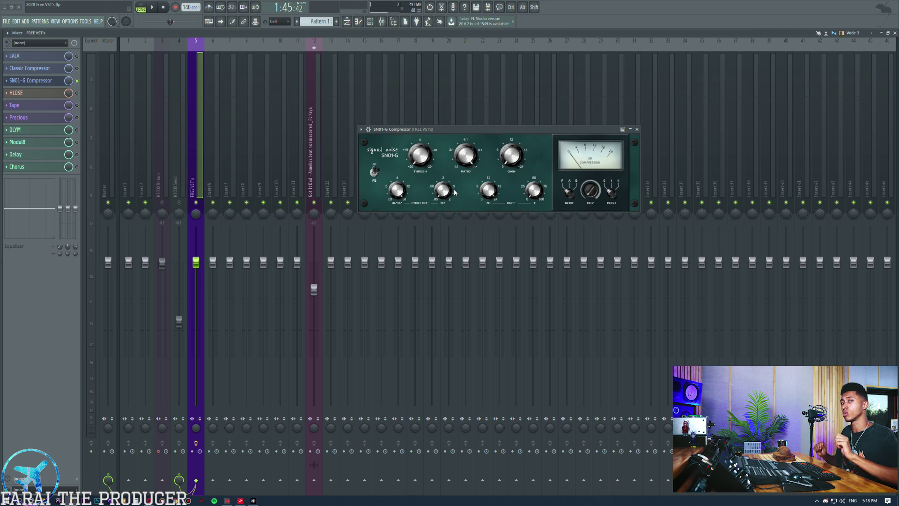
Play the vocal through the SN01-G Compressor and set its gain to about 7 dB
key(space)
drag(537, 158, 543, 91)
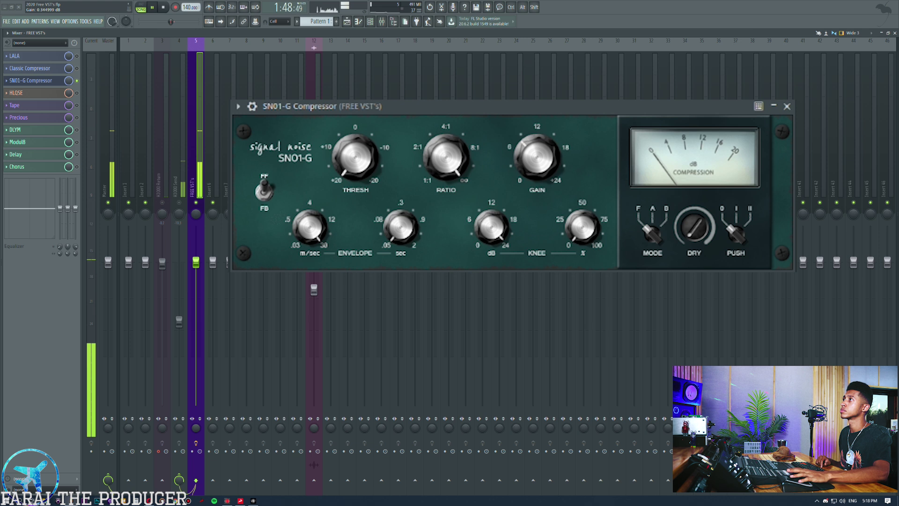
drag(536, 159, 537, 165)
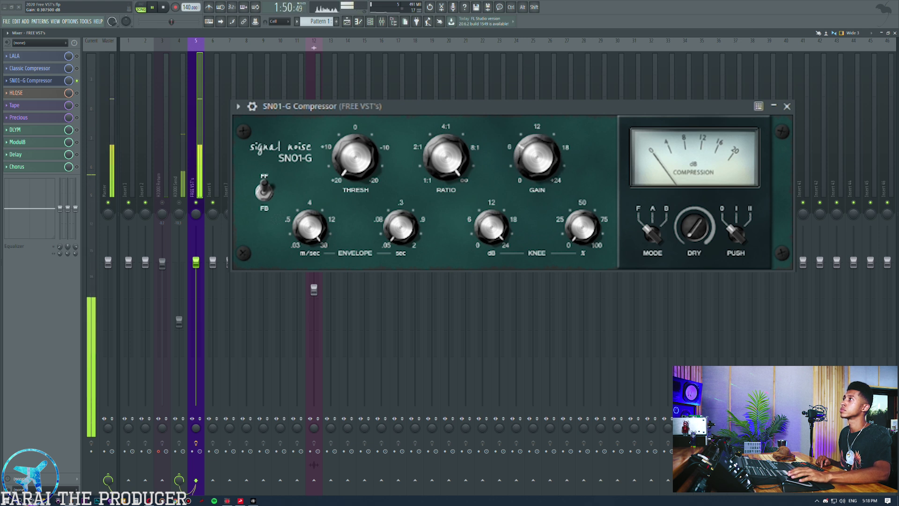
Set the SN01-G Compressor's ratio to about 4:1 and threshold to about -15 dB, and adjust its attack
drag(454, 181, 424, 281)
drag(357, 163, 359, 84)
drag(311, 229, 310, 323)
drag(310, 227, 388, 283)
drag(366, 178, 351, 140)
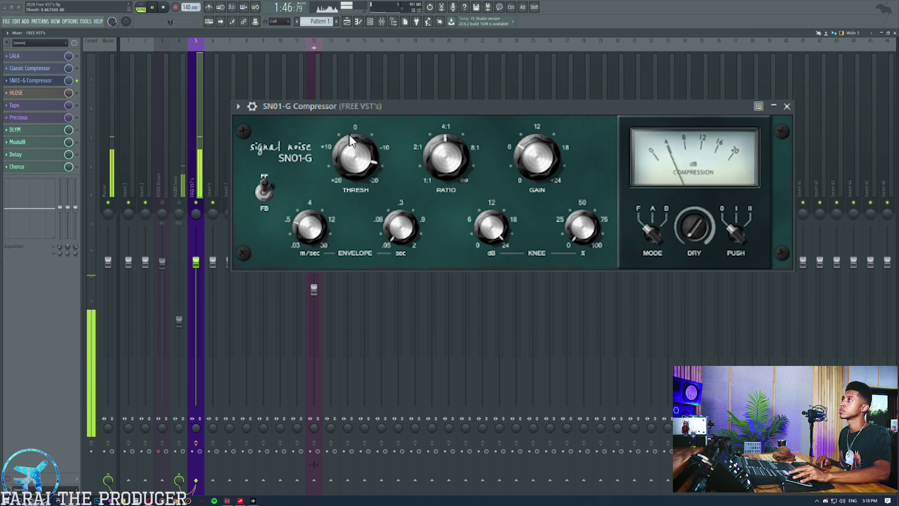
Set the SN01-G Compressor's release to about 0.3 sec, gain to about 12 dB, and knee to about 15 dB and 75%
drag(400, 227, 418, 2)
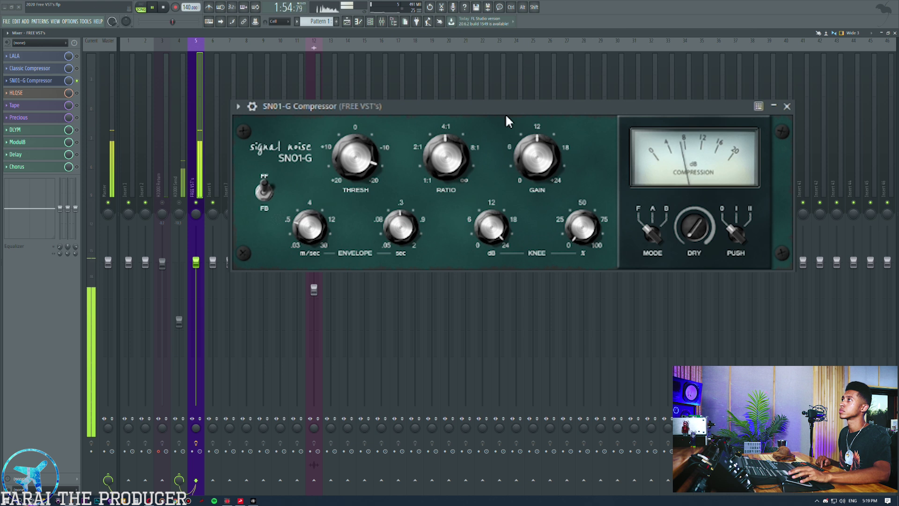
drag(534, 166, 526, 175)
drag(589, 232, 523, 75)
drag(491, 227, 492, 244)
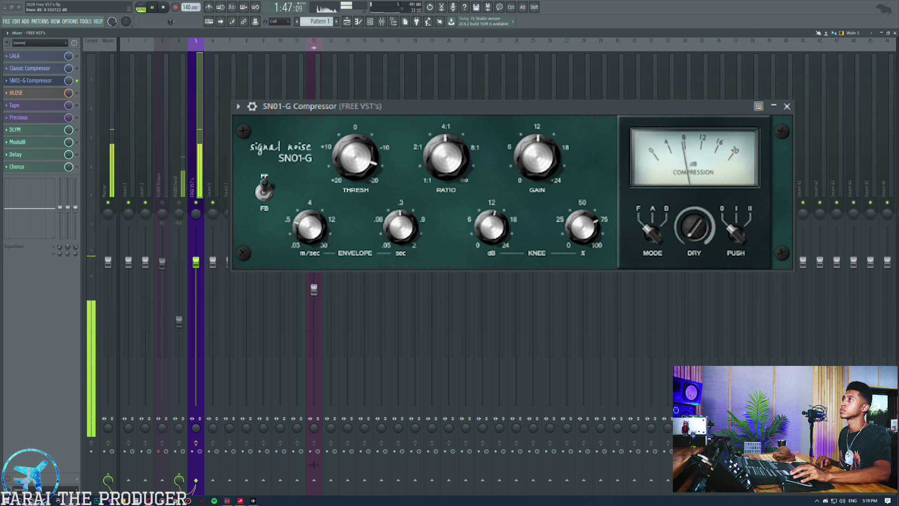
Try the SN01-G Compressor's other modes and its Push settings I and II, returning Push to 0
click(652, 232)
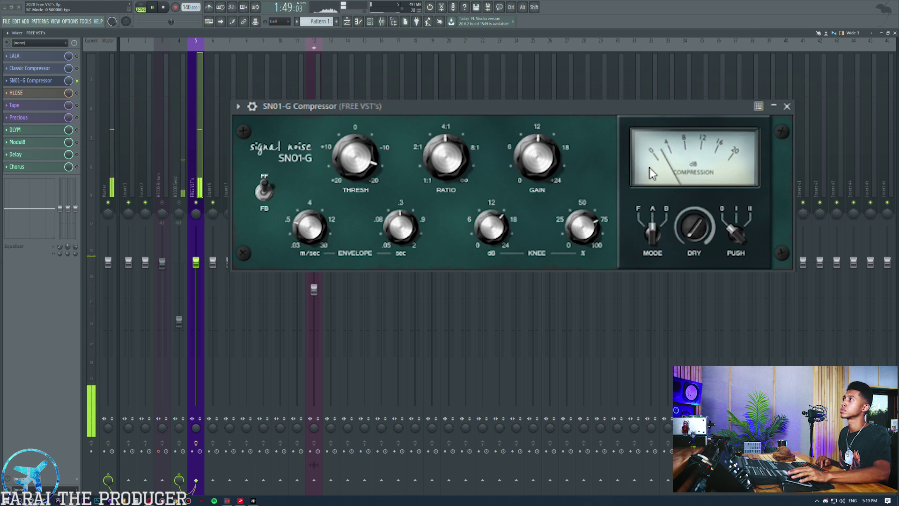
click(656, 234)
click(652, 233)
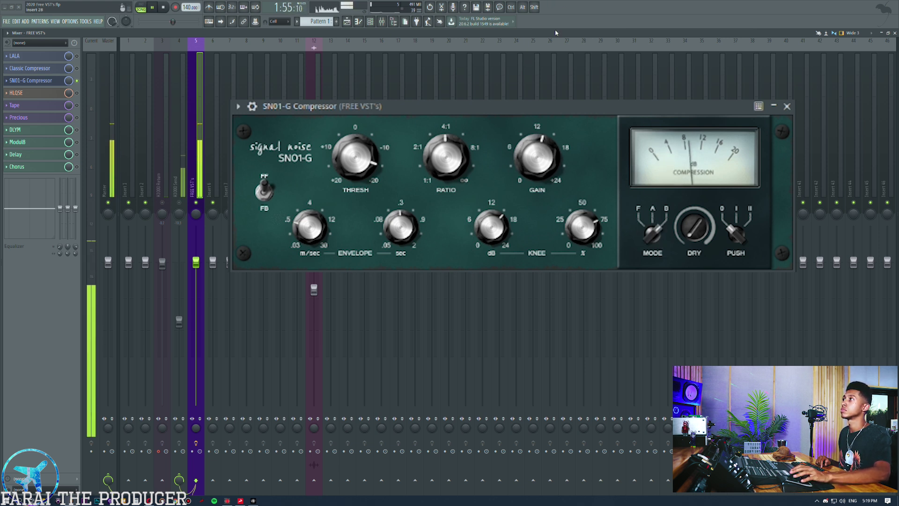
click(738, 232)
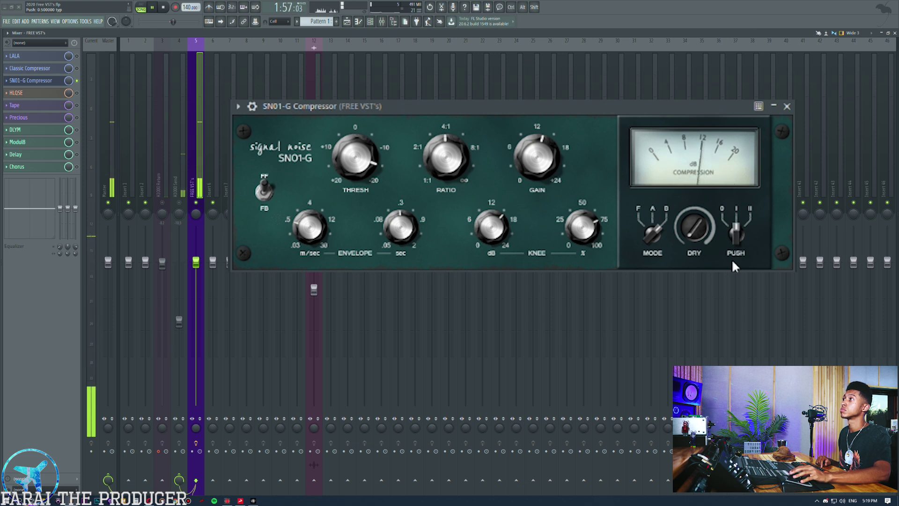
click(729, 240)
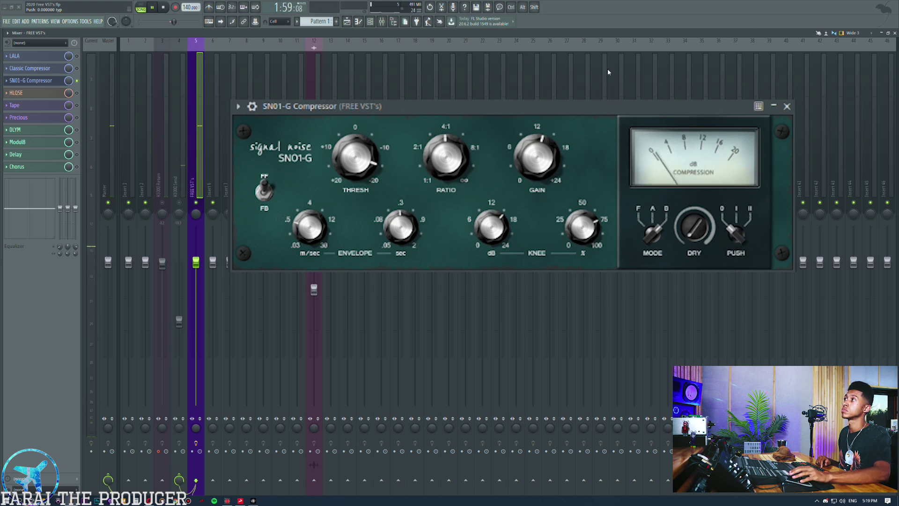
click(751, 218)
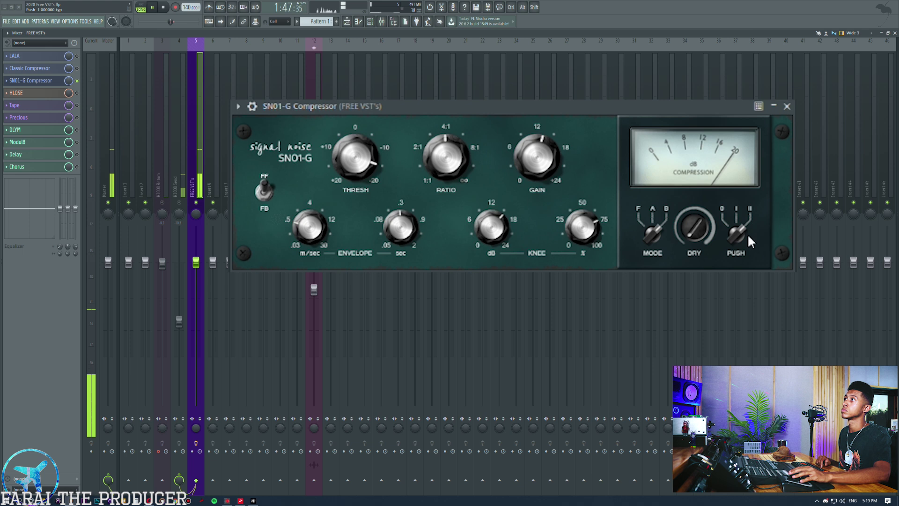
click(747, 233)
Raise the SN01-G Compressor's ratio to maximum, compare FB with FF, raise the gain to about 15 dB, and stop playback
drag(364, 157, 365, 136)
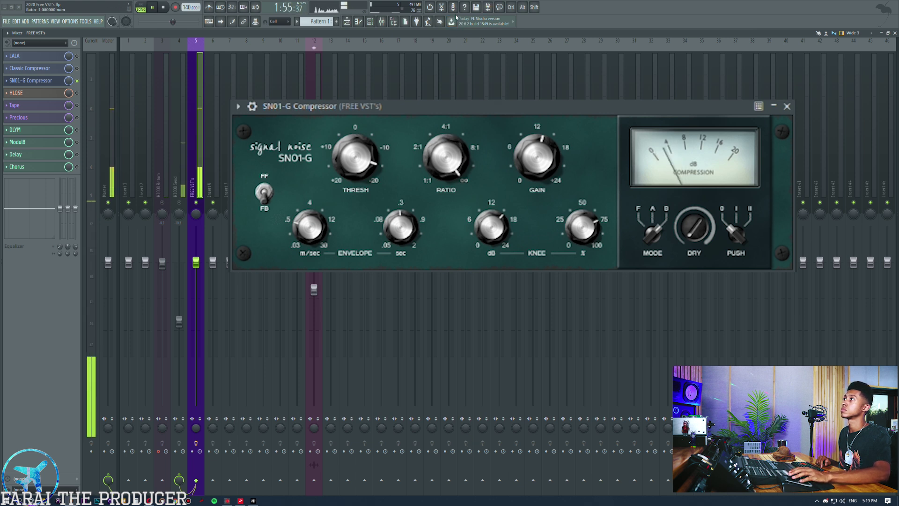
click(264, 193)
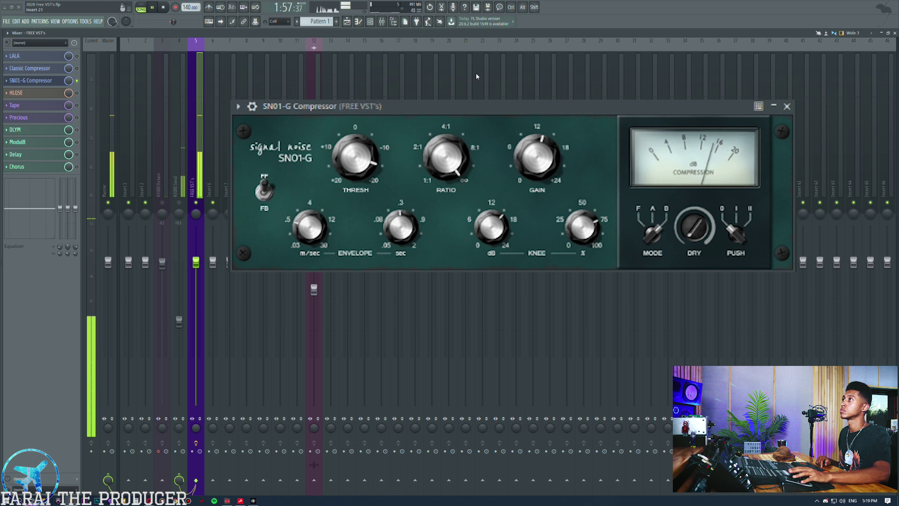
drag(514, 162, 543, 4)
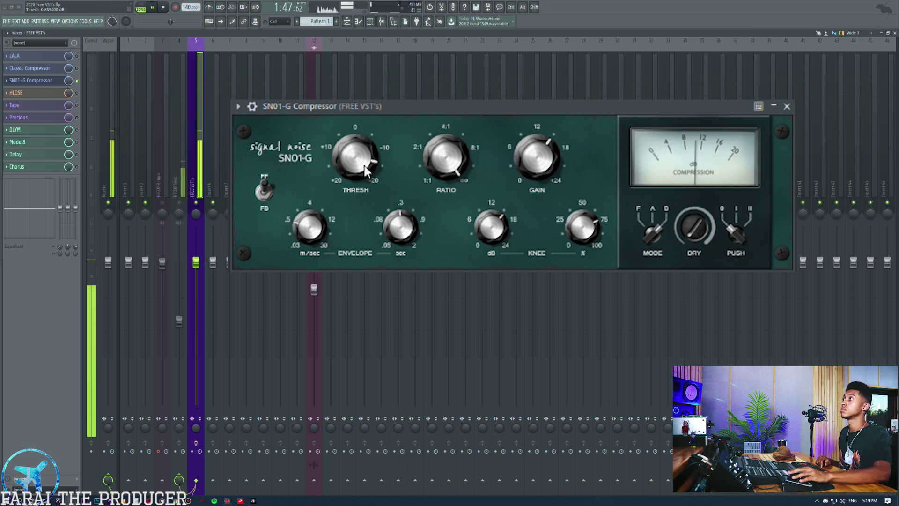
key(space)
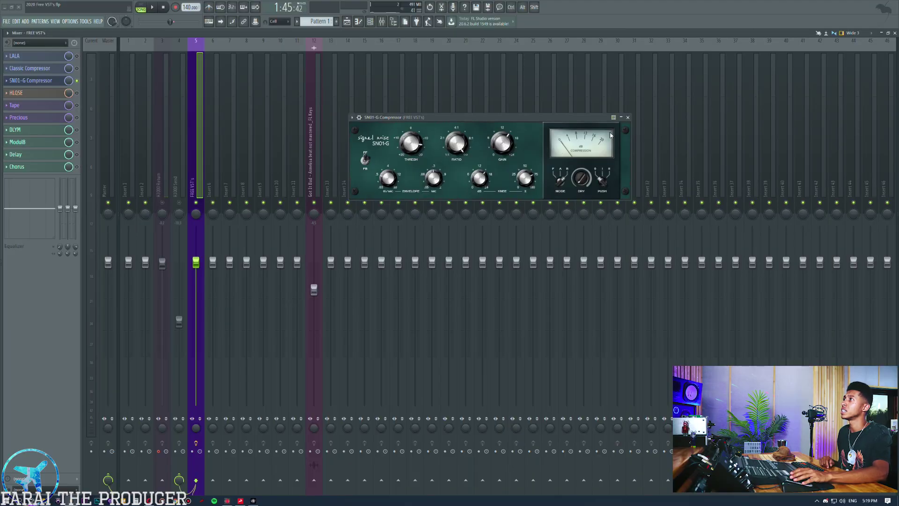
Reposition the SN01-G Compressor window over the mixer and briefly open and close the LALA window for comparison
drag(514, 118, 510, 109)
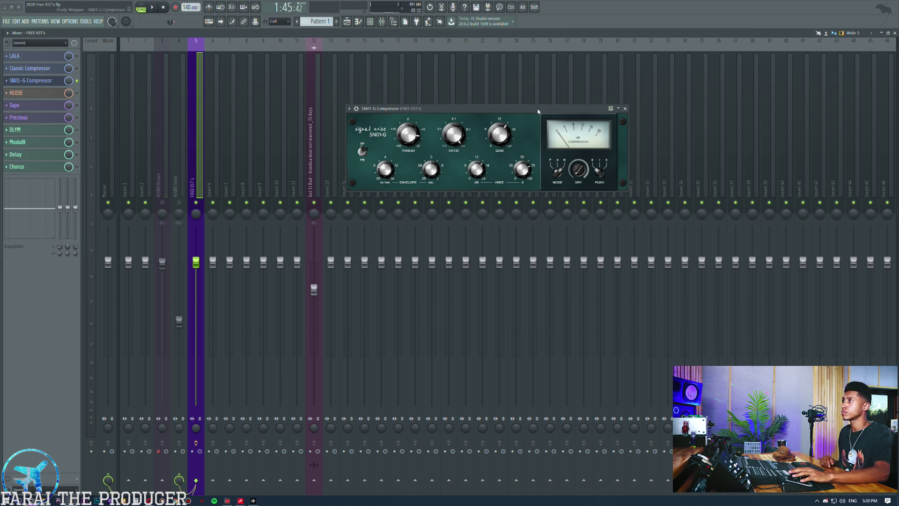
click(18, 57)
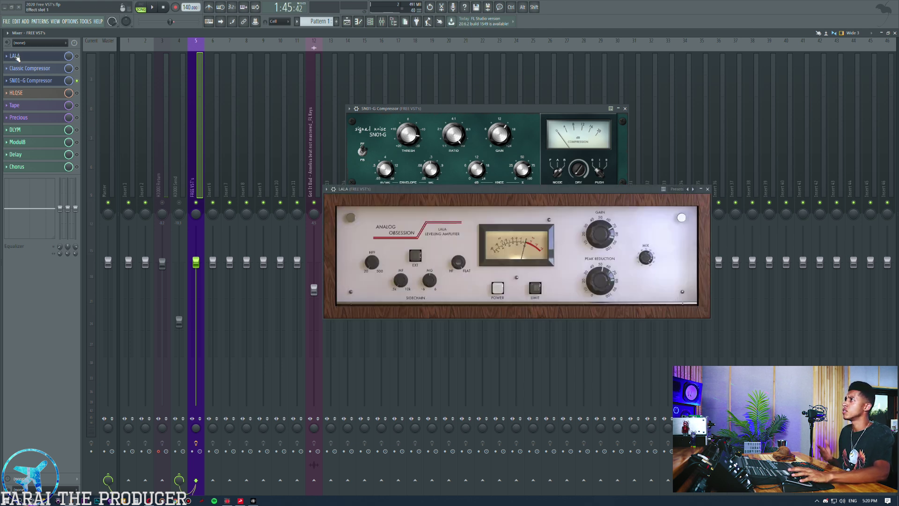
click(17, 57)
drag(415, 111, 399, 134)
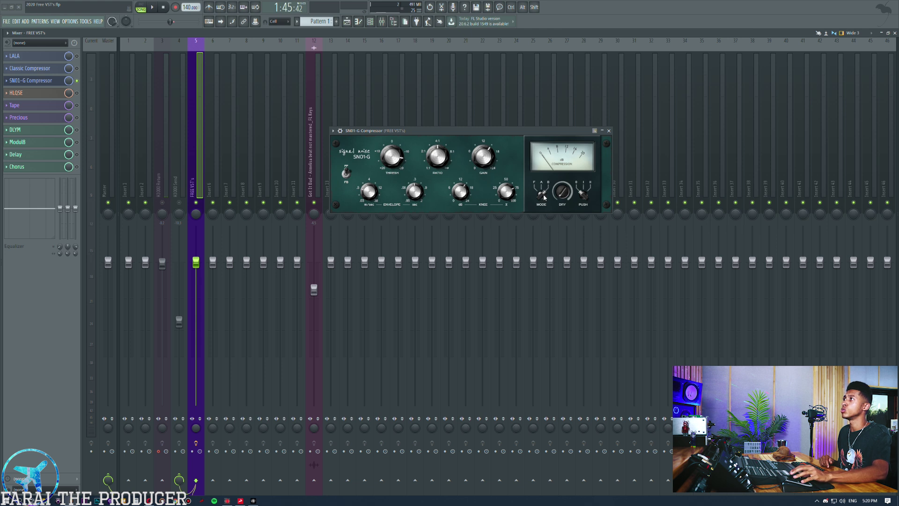
click(583, 185)
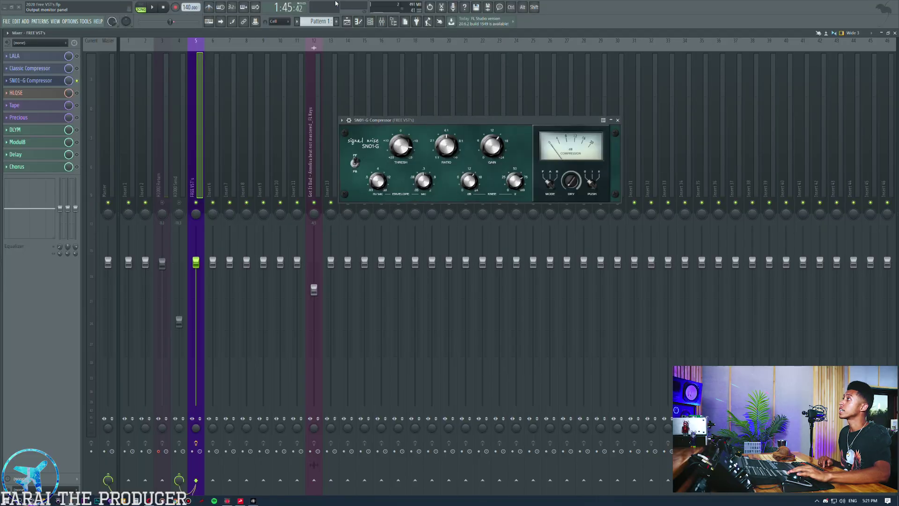
Close and disable the SN01-G Compressor, and enable and open the HLQSE equalizer over the mixer
click(35, 80)
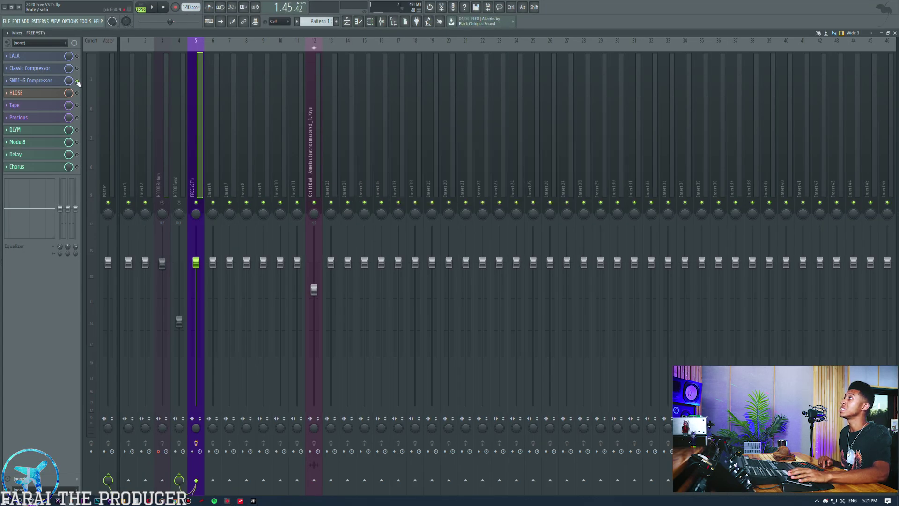
click(77, 94)
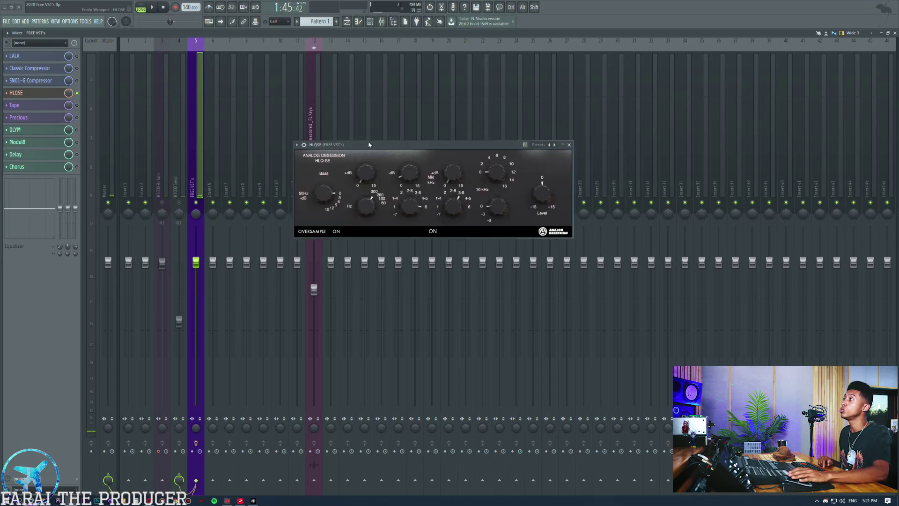
drag(350, 141, 430, 114)
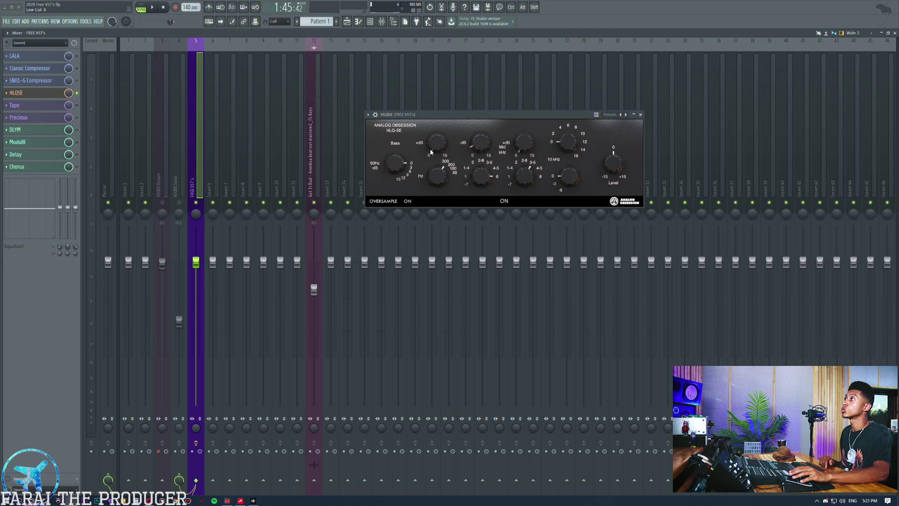
Raise the HLQSE's 10 kHz boost to 6 dB and move its window slightly higher
mouse_move(438, 82)
mouse_down()
mouse_move(427, 171)
mouse_move(430, 93)
mouse_up()
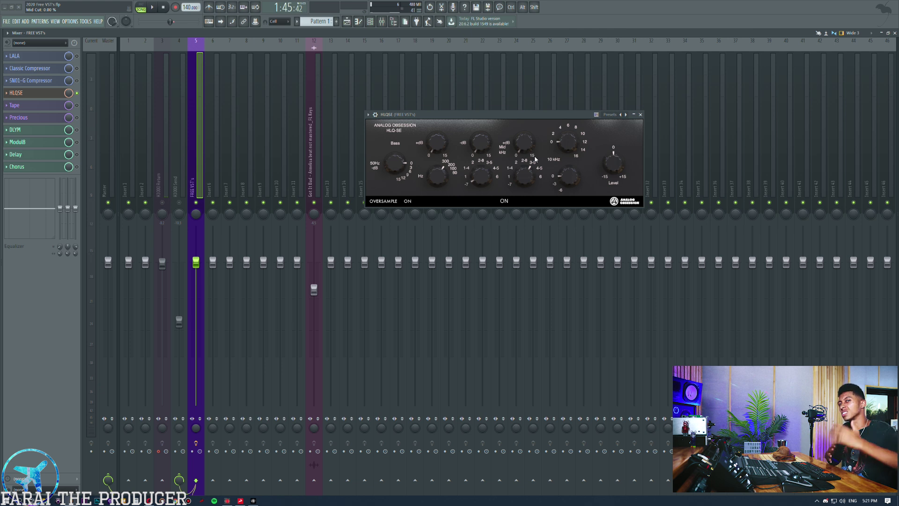
drag(570, 139, 551, 82)
mouse_move(554, 125)
mouse_down()
mouse_move(558, 137)
mouse_move(561, 121)
mouse_up()
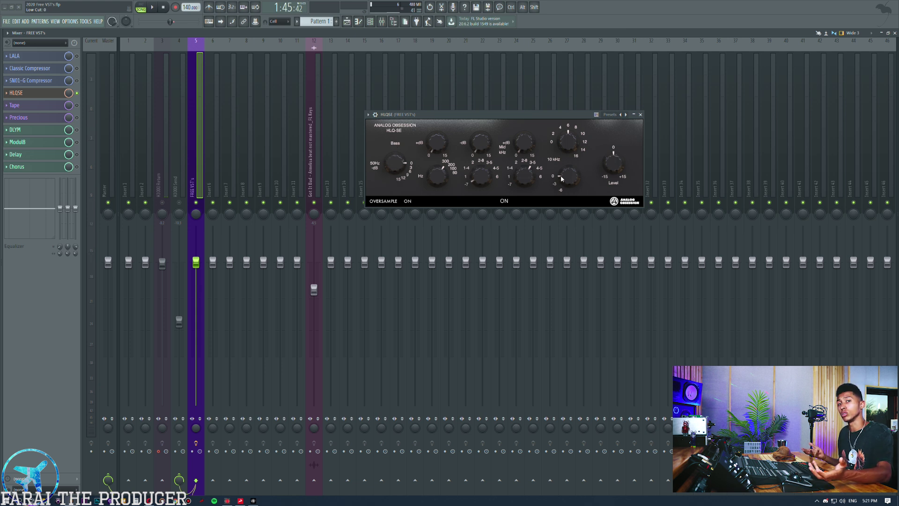
drag(453, 115, 453, 103)
Play the vocal through the HLQSE, try a strong 50 Hz bass cut, and return that cut to 0
key(space)
drag(395, 155, 396, 59)
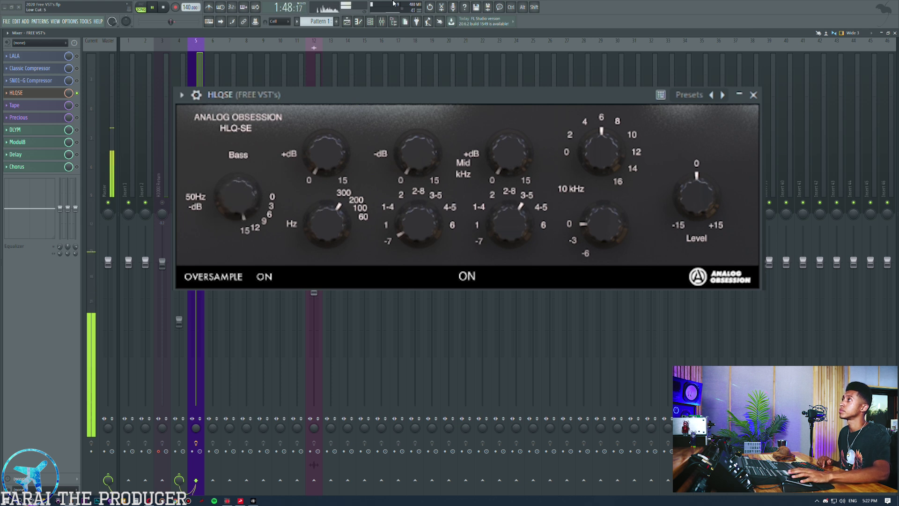
drag(236, 196, 179, 215)
Set the HLQSE's bass boost to about halfway at 200 Hz, comparing the vocal with the equalizer off and on
drag(308, 157, 430, 63)
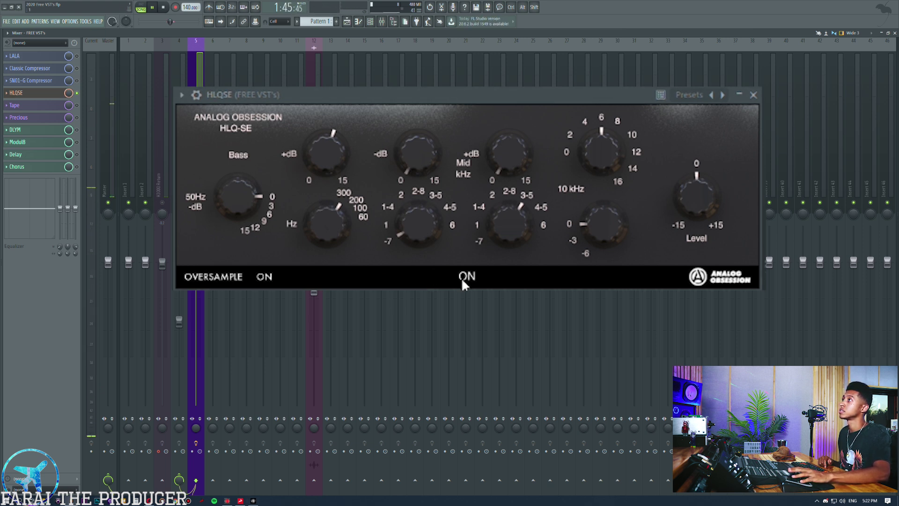
click(461, 277)
click(462, 277)
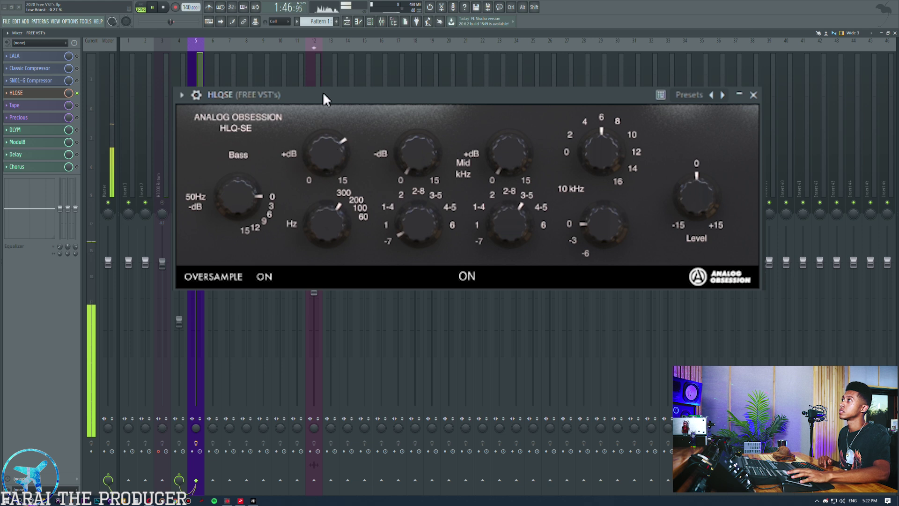
drag(322, 92, 314, 229)
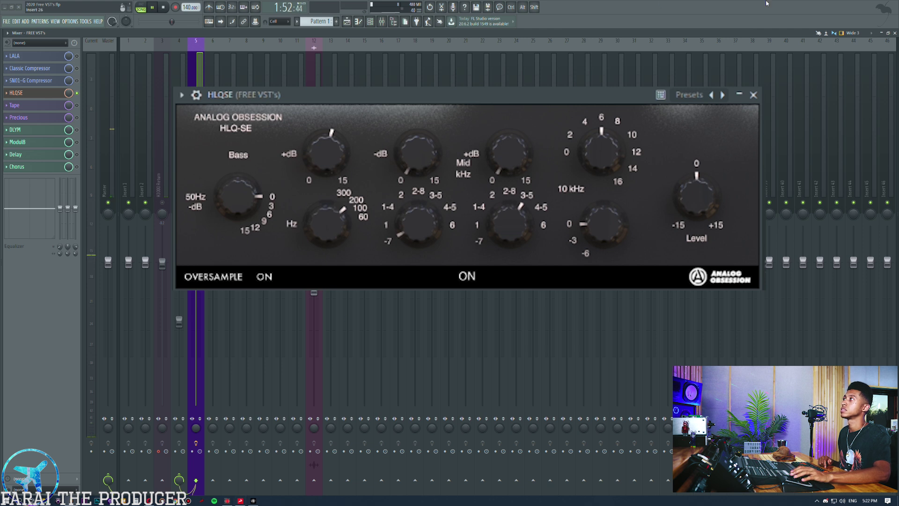
Set the HLQSE's mid cut a little past halfway at 6 kHz
drag(421, 176, 461, 53)
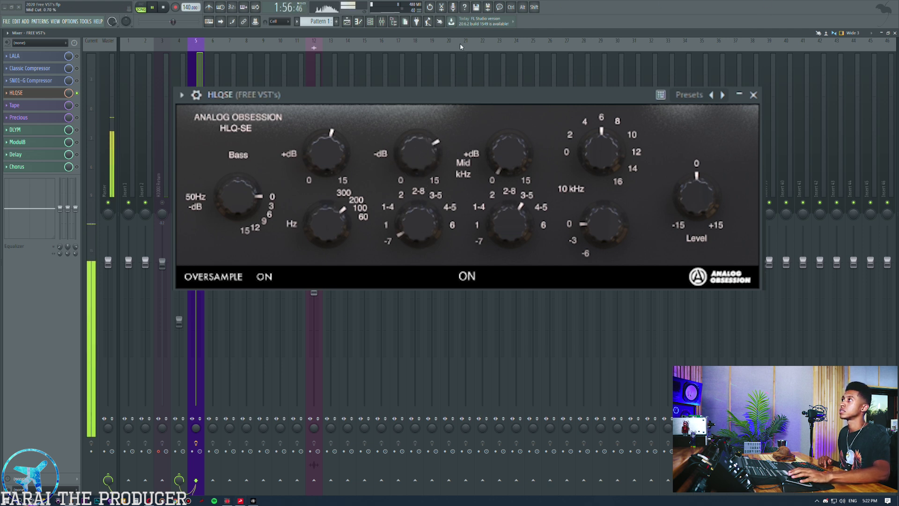
drag(412, 210, 452, 7)
drag(396, 174, 339, 246)
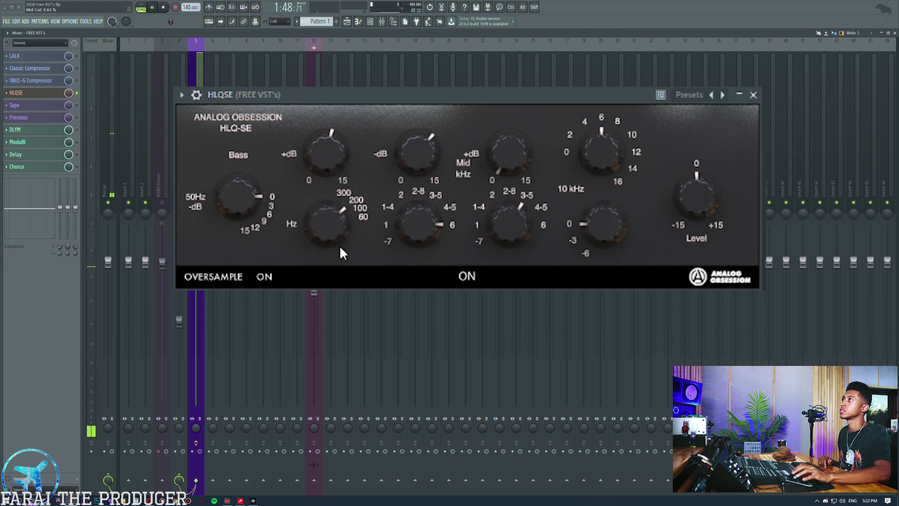
drag(418, 157, 416, 173)
Raise the HLQSE's mid boost a little past halfway at 6 kHz and compare the equalizer off and on
drag(509, 155, 523, 47)
drag(509, 225, 520, 80)
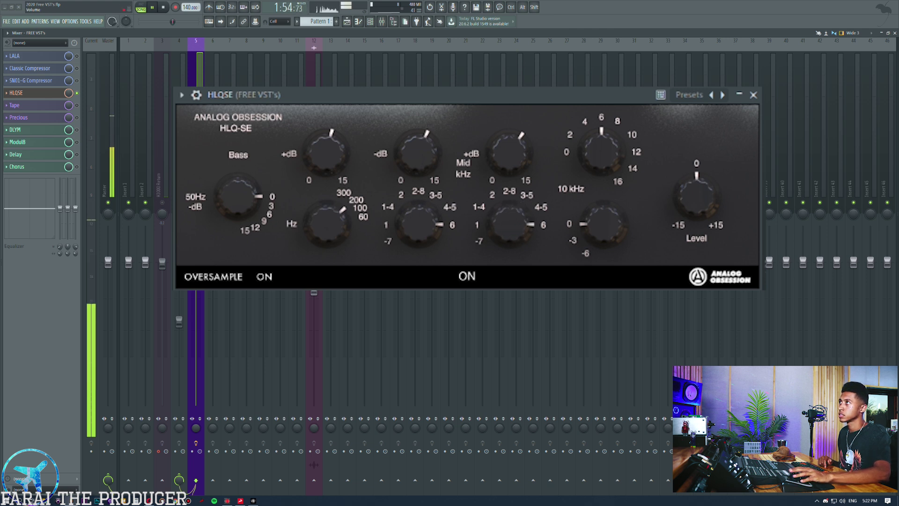
click(473, 280)
click(473, 279)
Set the HLQSE's mid cut frequency to 3.5 kHz and its mid boost frequency to 4.5 kHz
drag(521, 206, 495, 283)
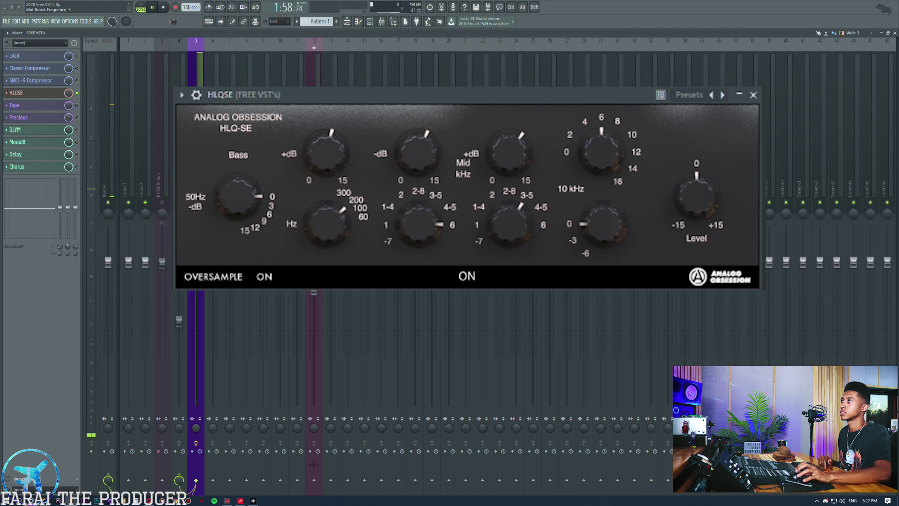
drag(421, 219, 422, 243)
drag(488, 224, 509, 170)
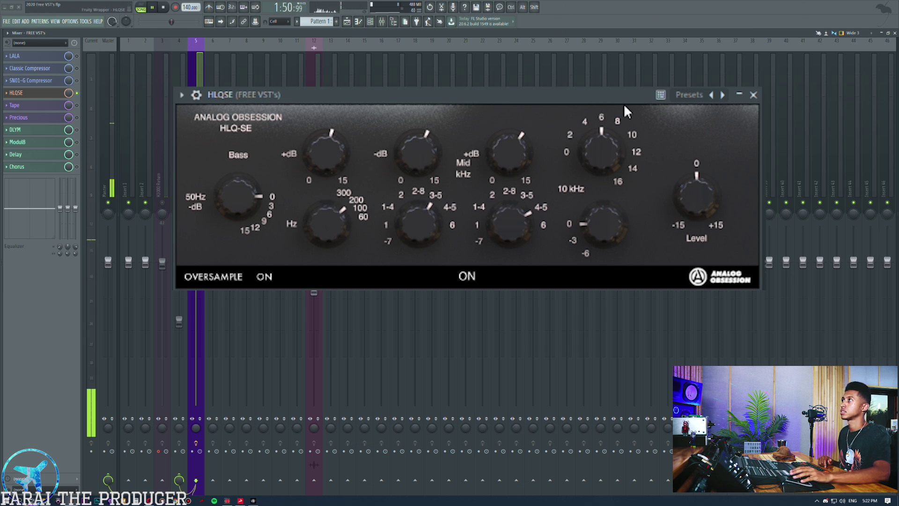
Raise the HLQSE's 10 kHz boost to 10 dB and set its 10 kHz cut to -6 dB
drag(606, 227, 553, 304)
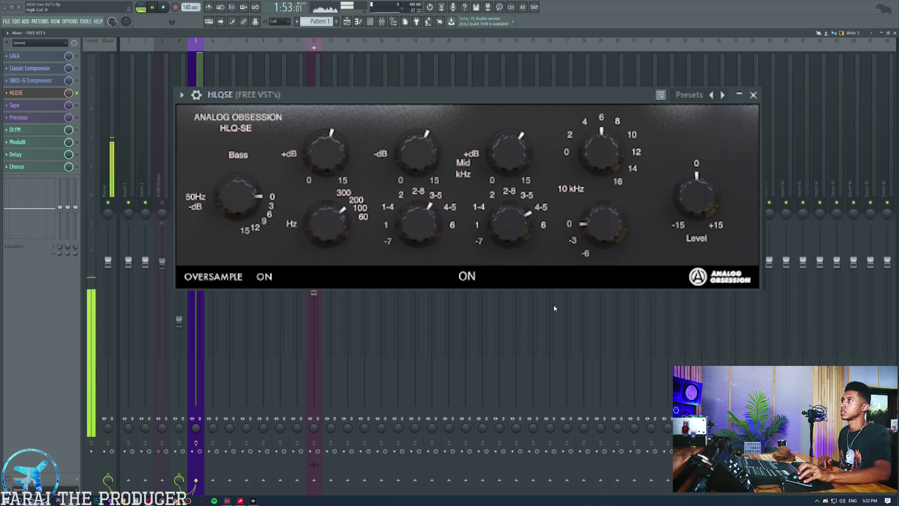
drag(601, 149, 590, 85)
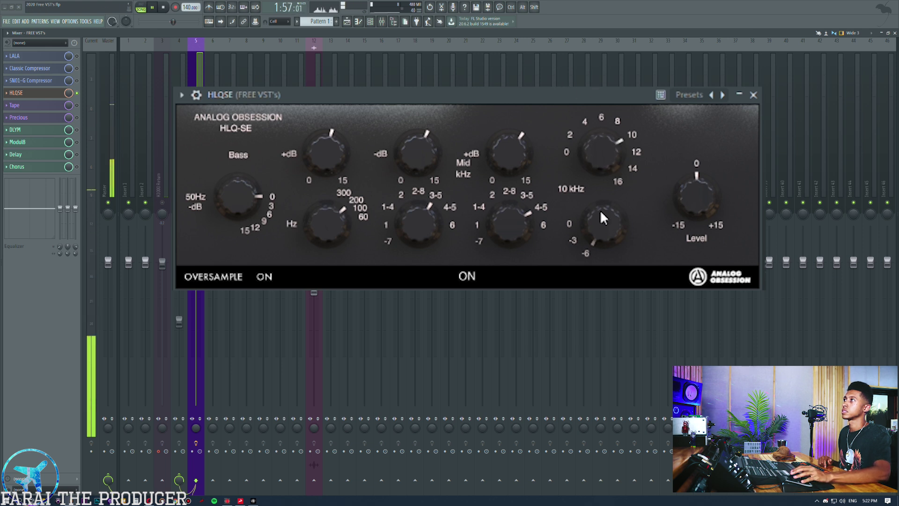
drag(594, 234, 580, 268)
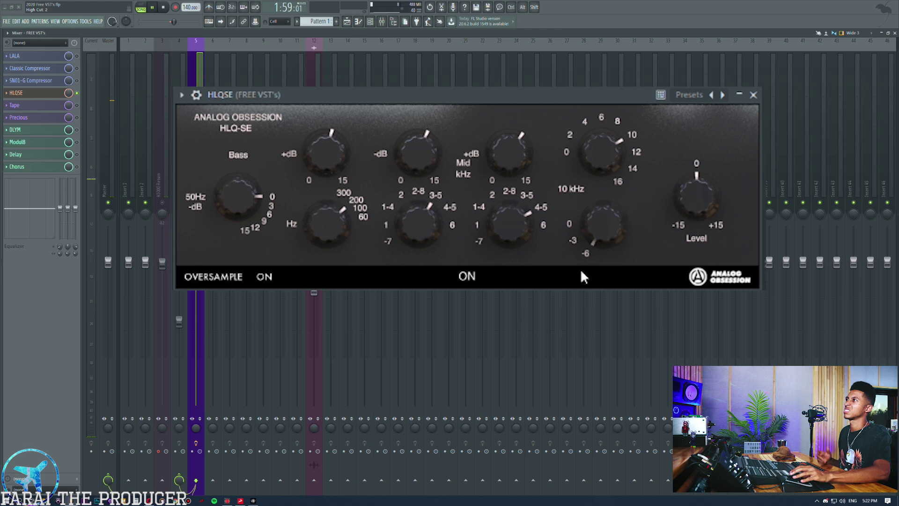
Bring the HLQSE's 10 kHz cut and 10 kHz boost back to 0 and stop playback
drag(604, 225, 604, 213)
drag(602, 151, 602, 196)
key(space)
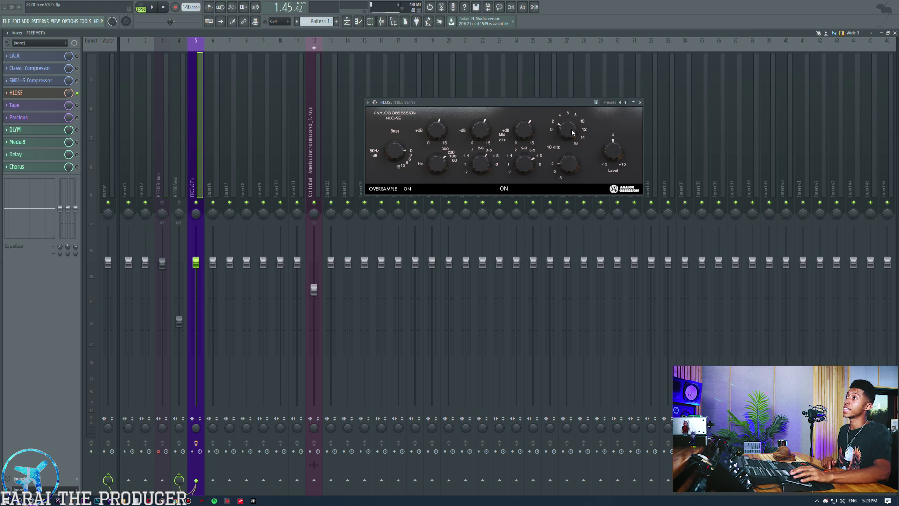
drag(567, 141, 569, 124)
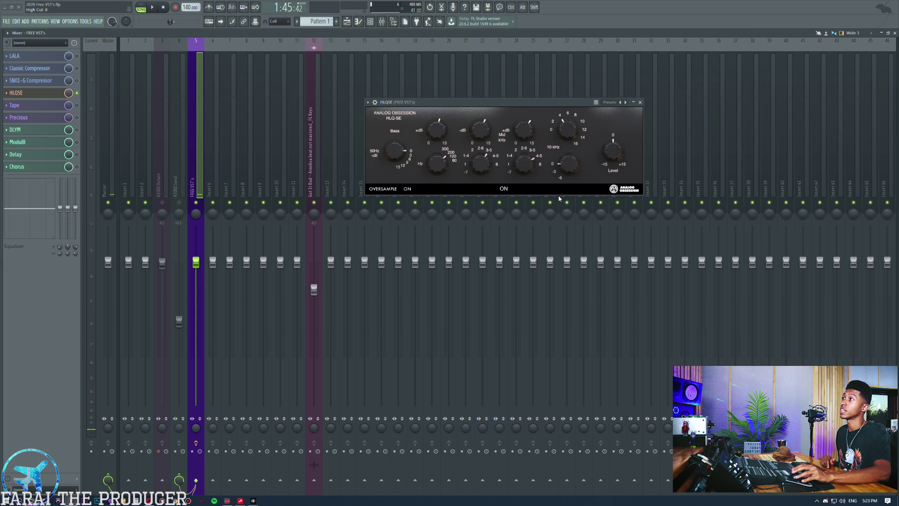
drag(566, 128, 563, 179)
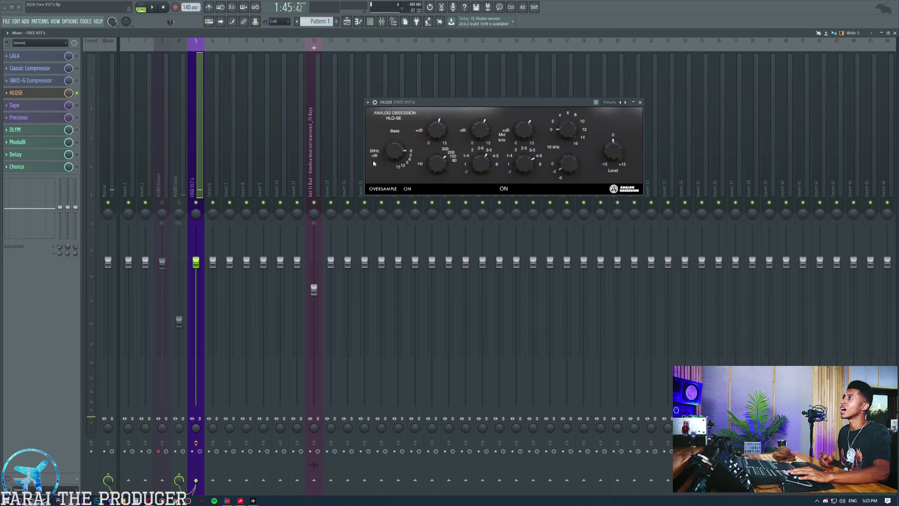
View the playlist arrangement briefly, return to the mixer and close the HLQSE
click(346, 22)
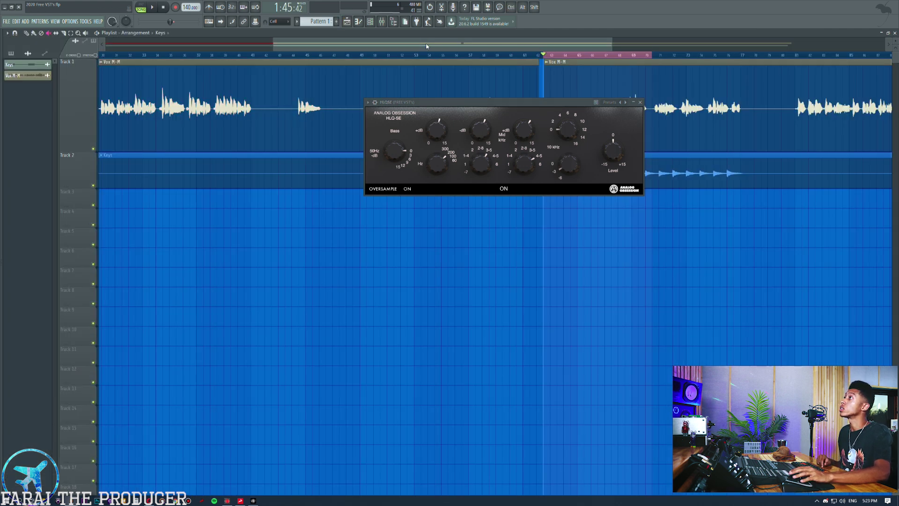
click(382, 22)
drag(538, 101, 508, 118)
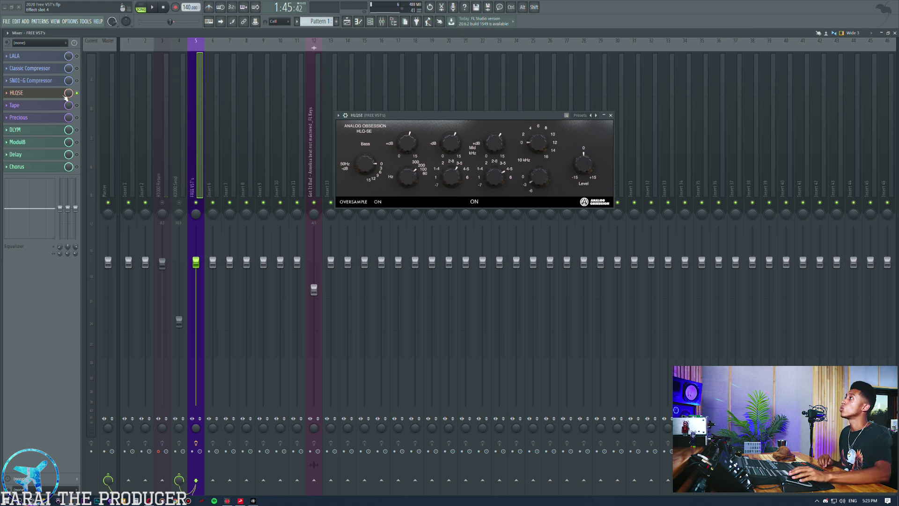
click(30, 96)
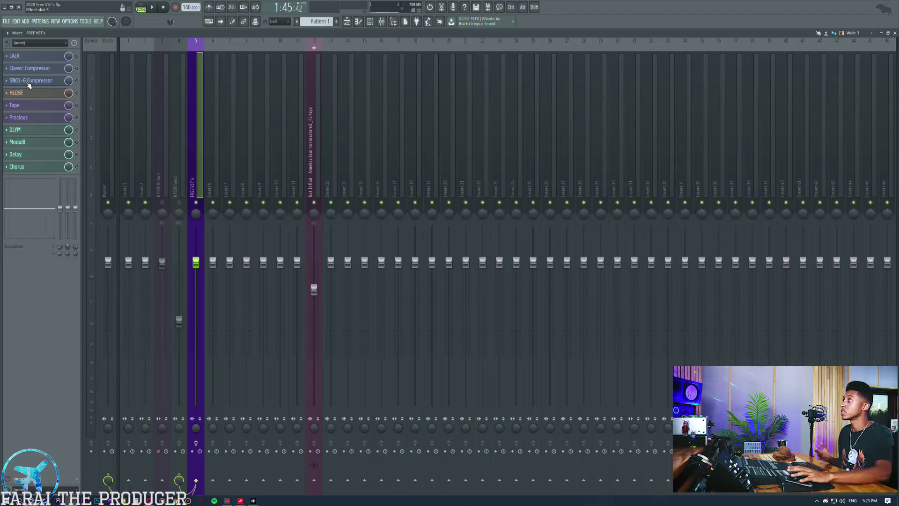
Open the Tape effect on the FREE VST's track and place its window over the mixer
click(29, 81)
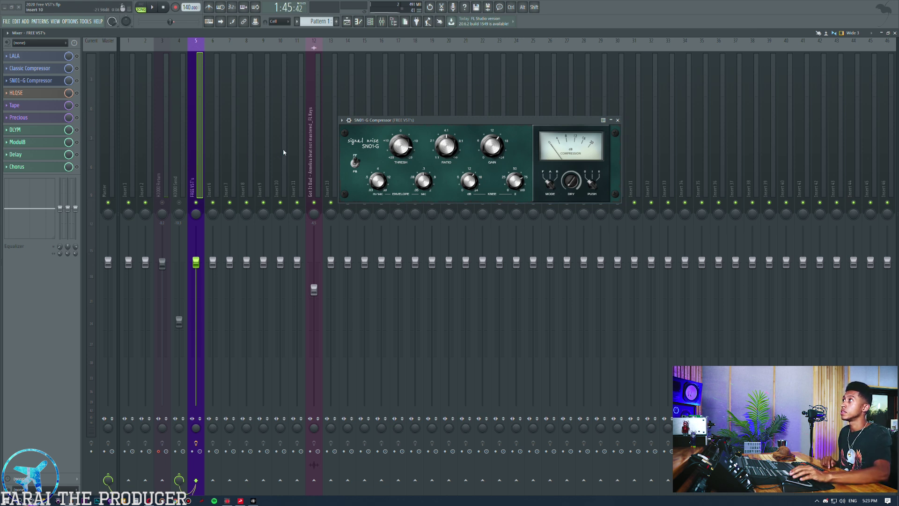
click(36, 85)
click(37, 107)
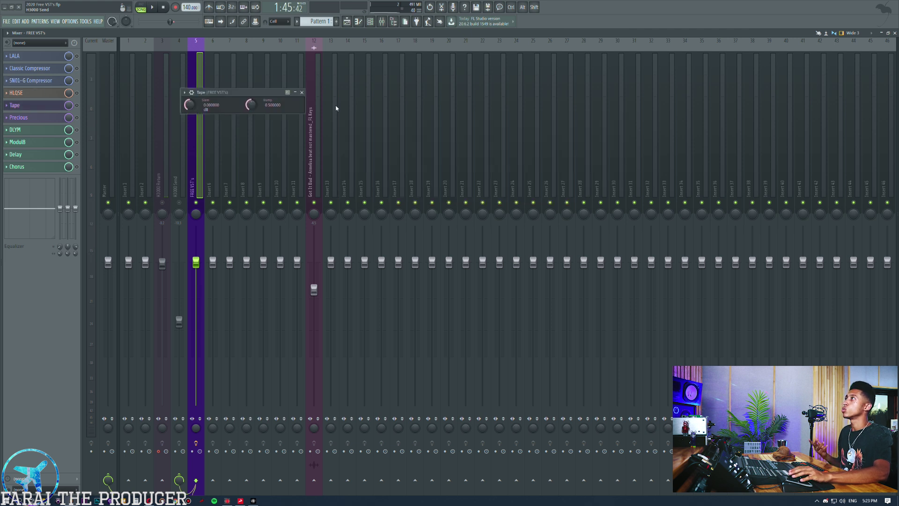
drag(251, 92, 521, 114)
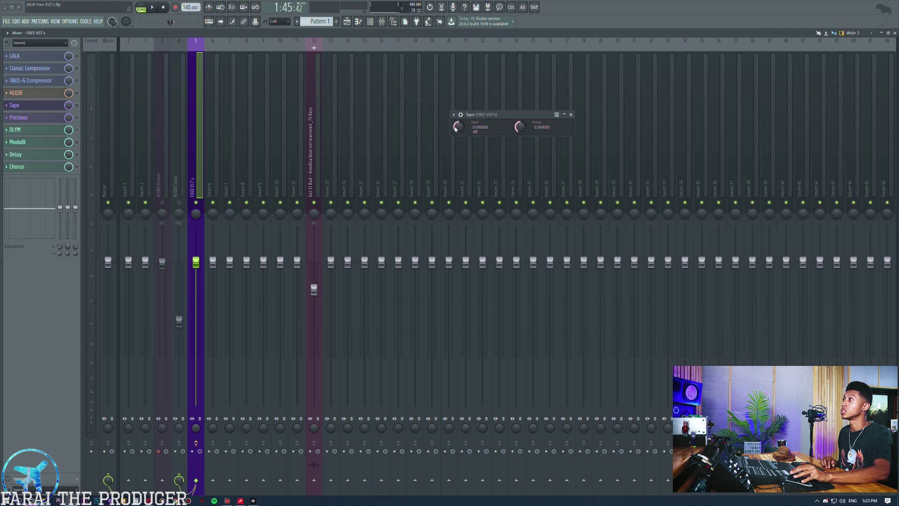
Switch to PluginDoctor and load Tape64.dll from the Free VST's folder for frequency analysis
click(227, 500)
click(161, 30)
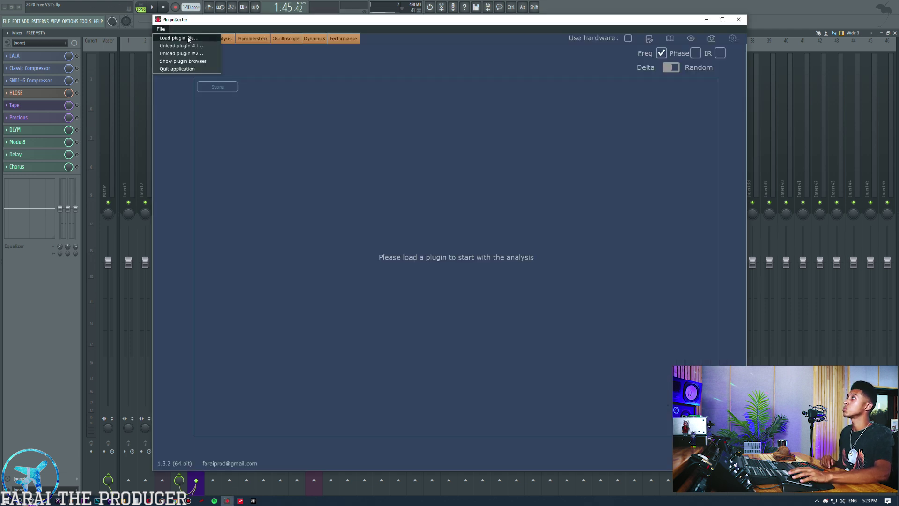
click(197, 43)
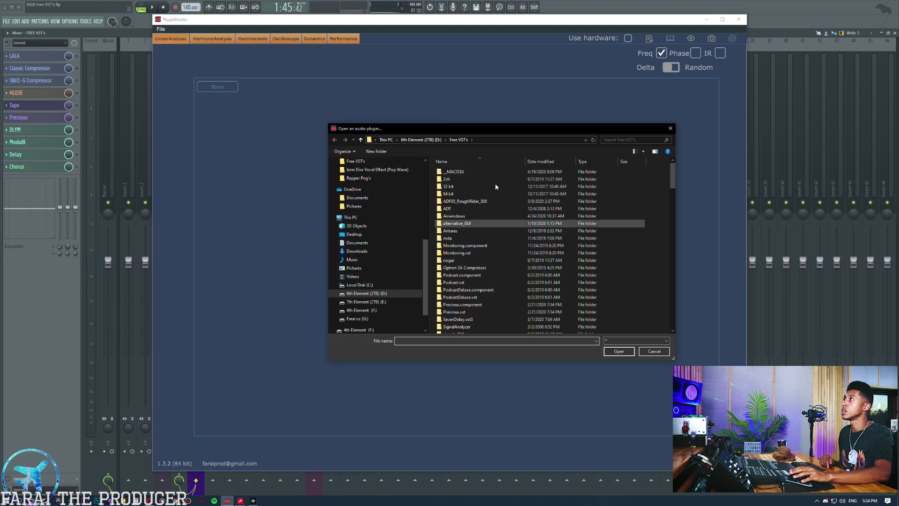
click(629, 140)
text(tape)
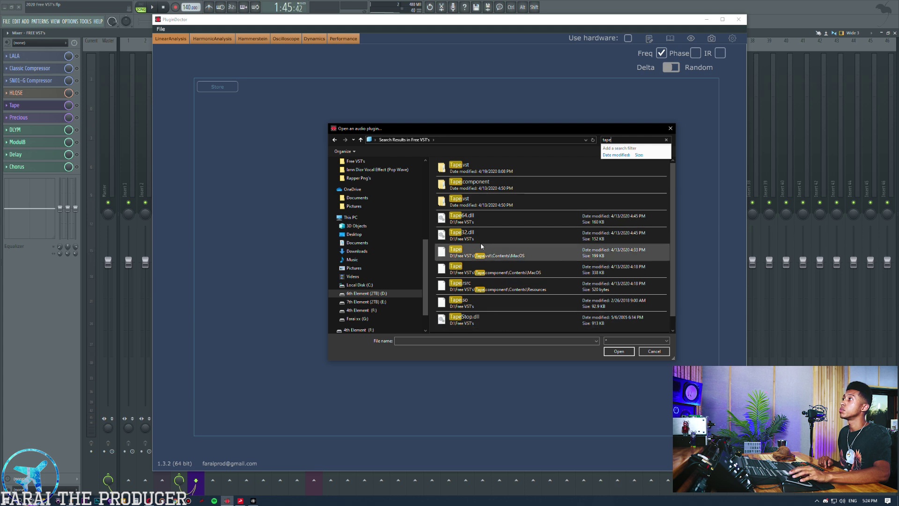
double_click(473, 218)
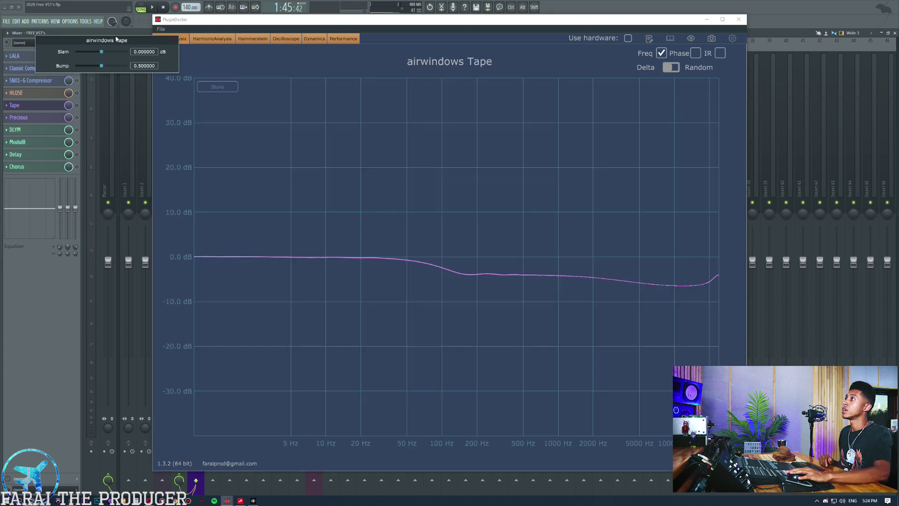
Adjust Tape's sliders to examine their effect on the frequency response, and unload the plugin from PluginDoctor
mouse_move(114, 39)
mouse_down()
mouse_move(228, 105)
mouse_move(459, 124)
mouse_move(434, 104)
mouse_up()
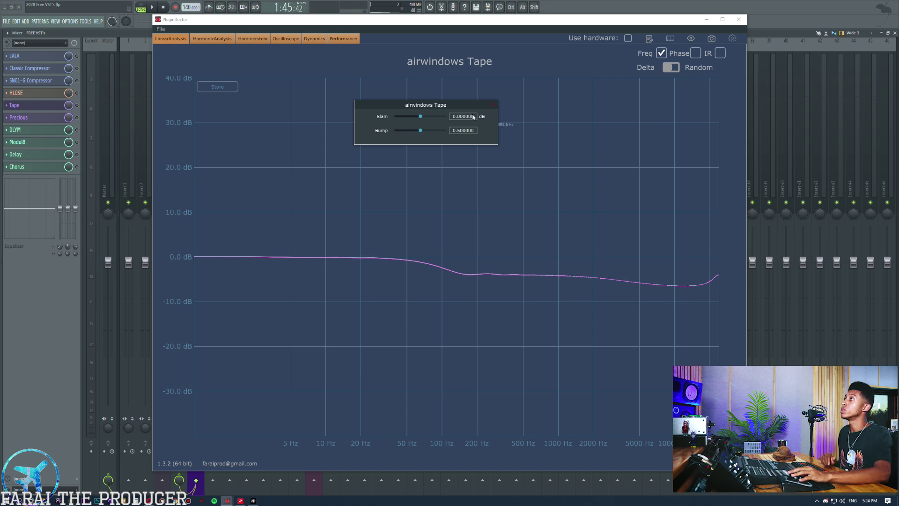
drag(448, 106, 456, 91)
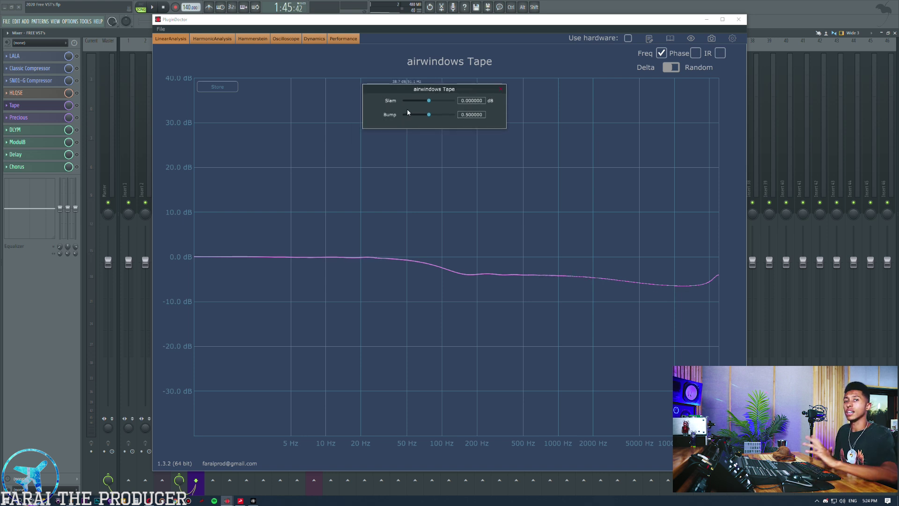
drag(428, 115, 447, 110)
click(500, 89)
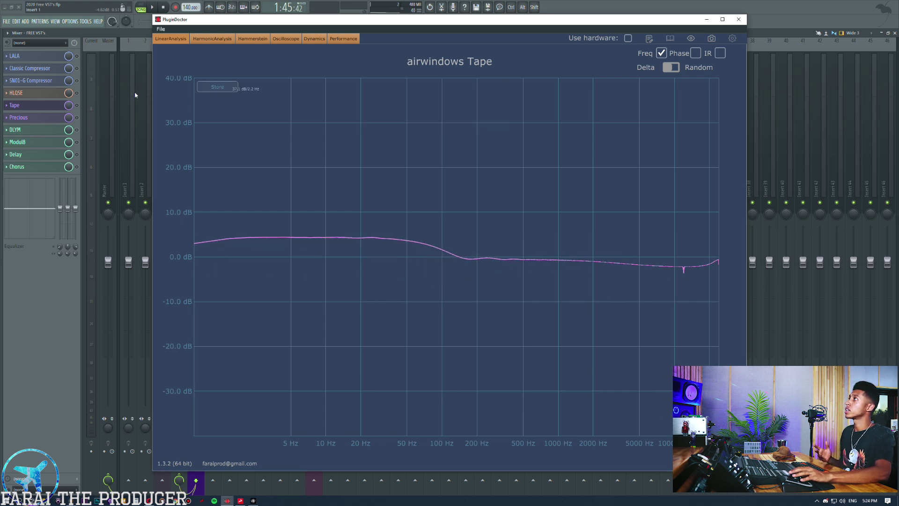
click(160, 29)
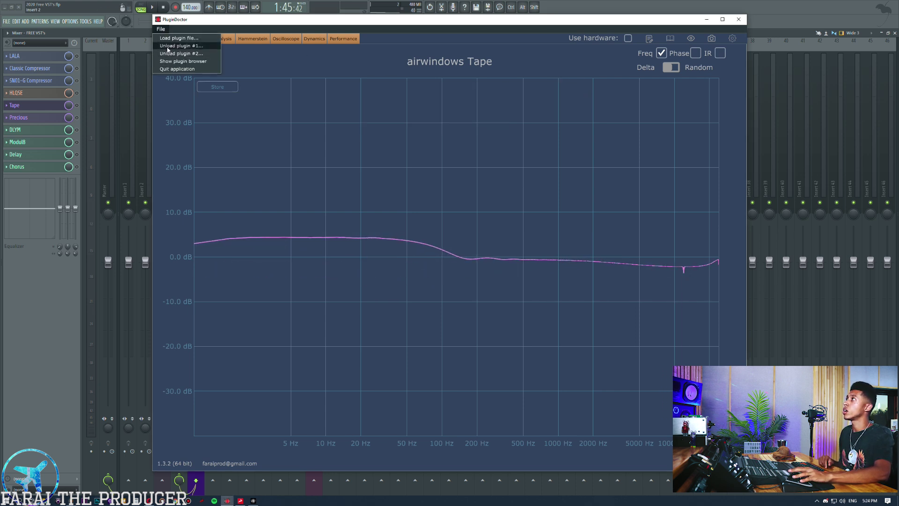
click(164, 46)
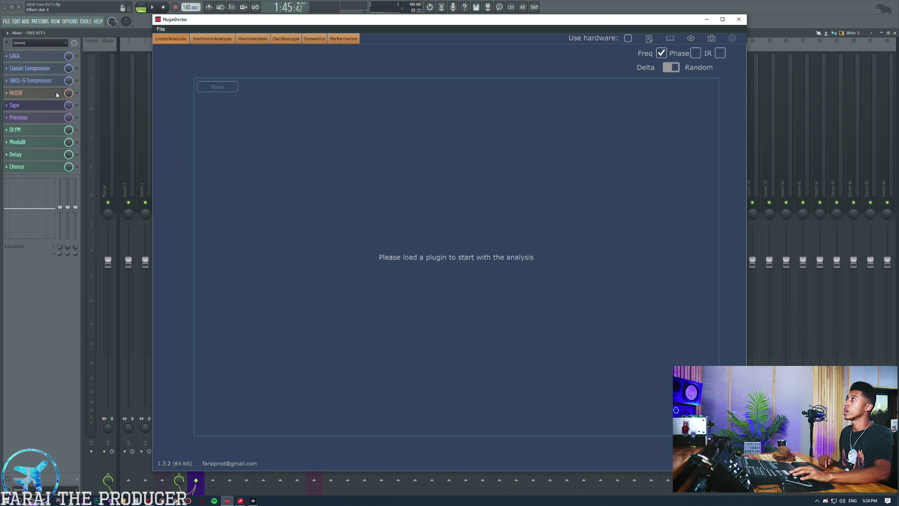
Switch back to FL Studio, play the track and set Tape's Slam to about 7.5 dB and Bump to about 0.88
click(33, 109)
click(32, 109)
key(space)
drag(379, 140, 379, 105)
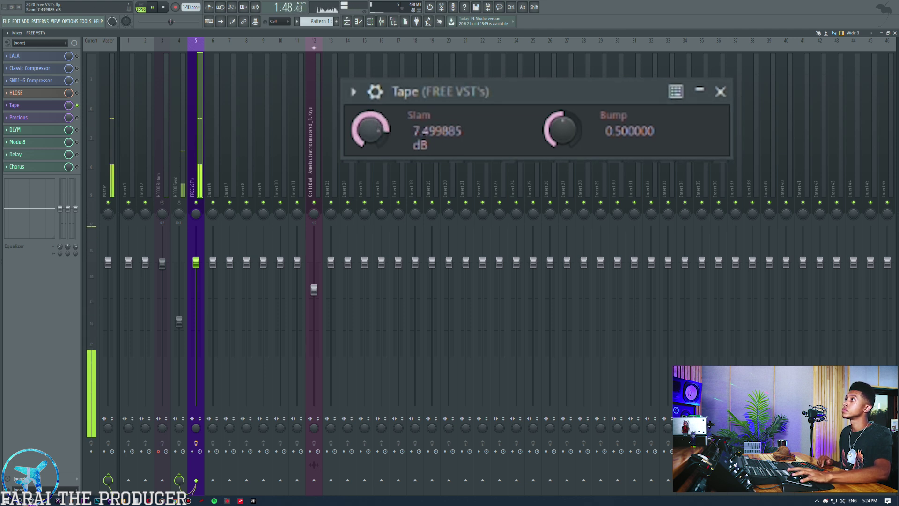
drag(546, 147, 545, 125)
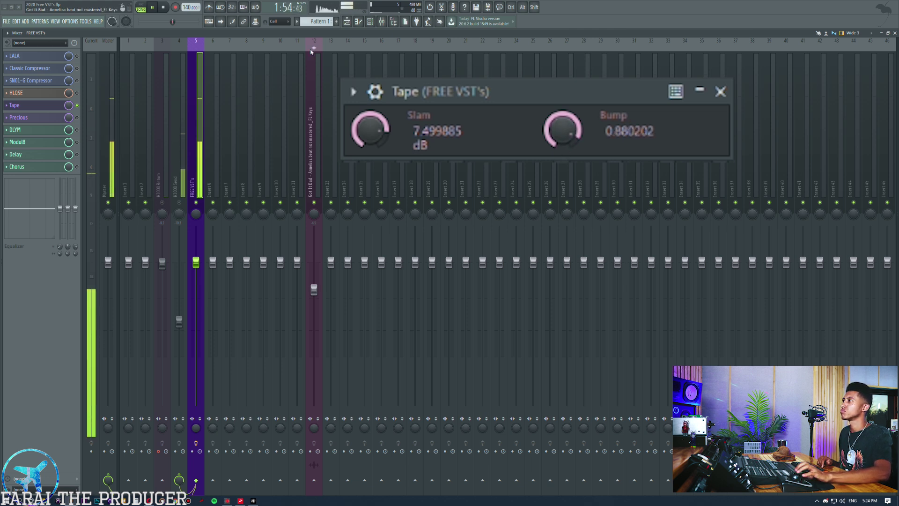
Lower Tape's Slam to about 6.3 dB and its Bump to about 0.83
drag(68, 106, 70, 107)
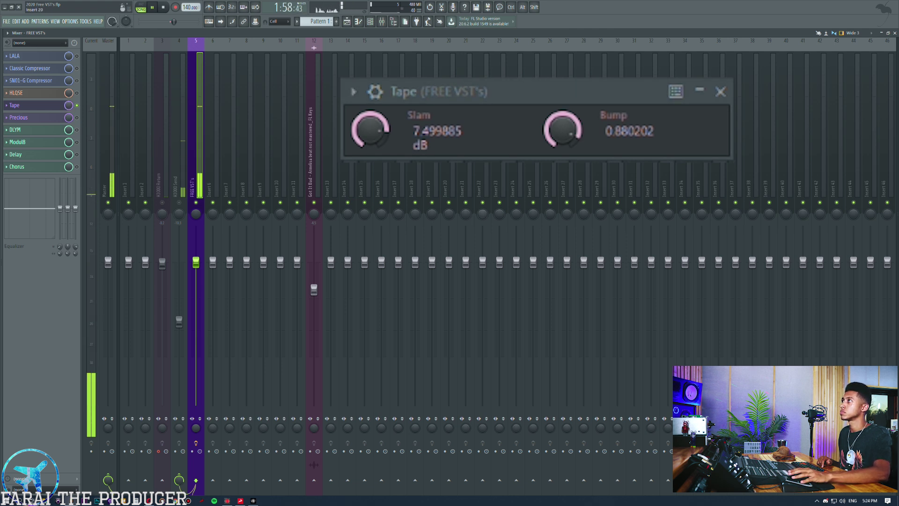
drag(370, 130, 370, 135)
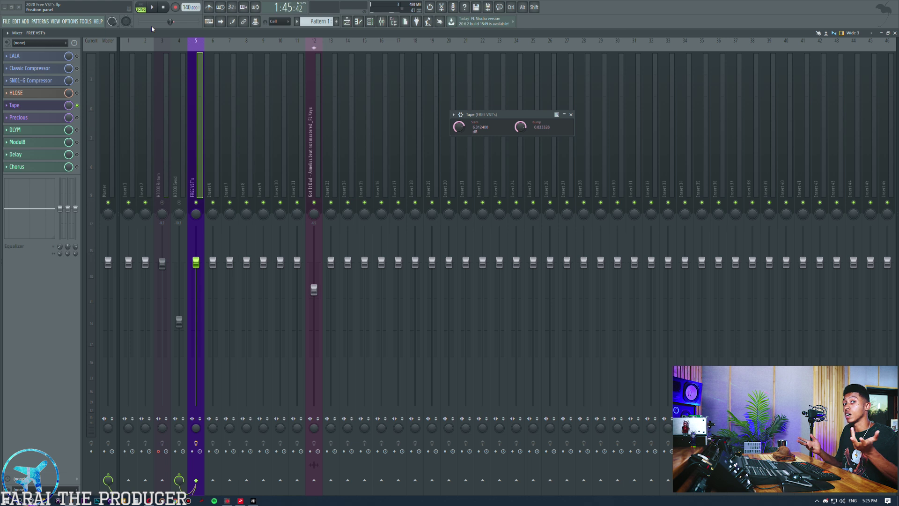
click(33, 109)
click(33, 107)
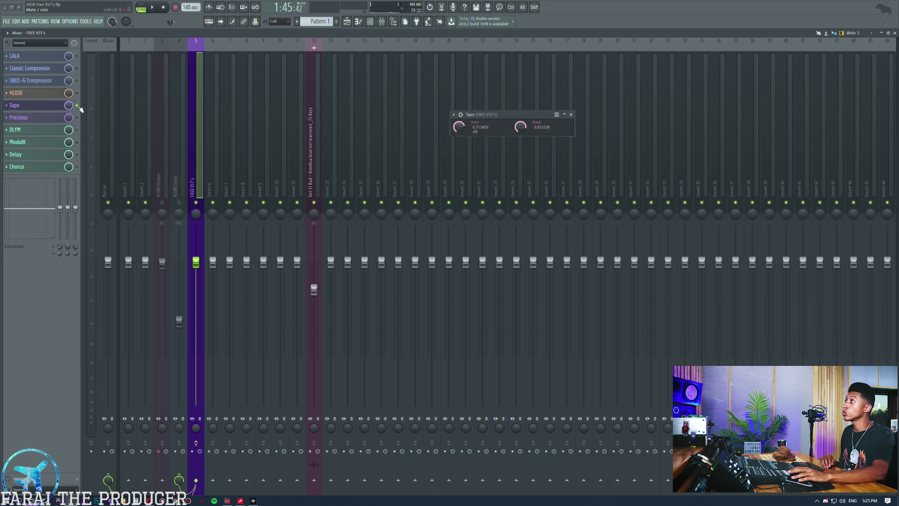
Close Tape and open the Precious effect on the FREE VST's track
click(32, 118)
click(571, 116)
drag(418, 107, 528, 117)
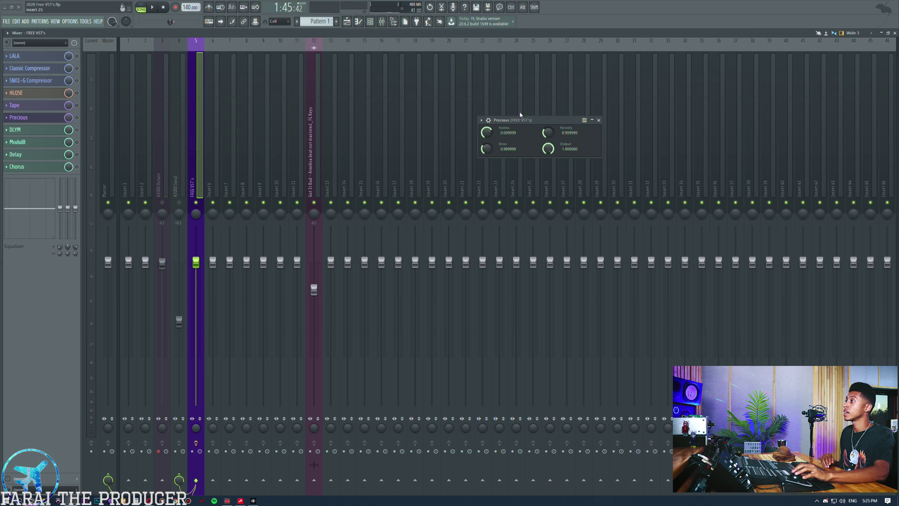
Switch to PluginDoctor and load Precious64.dll from the Free VST's folder for frequency analysis
click(227, 500)
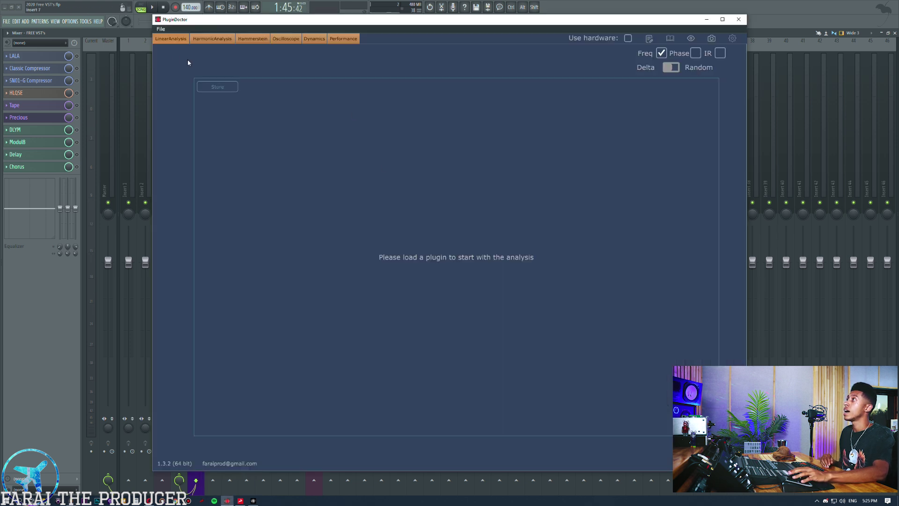
click(162, 29)
click(173, 37)
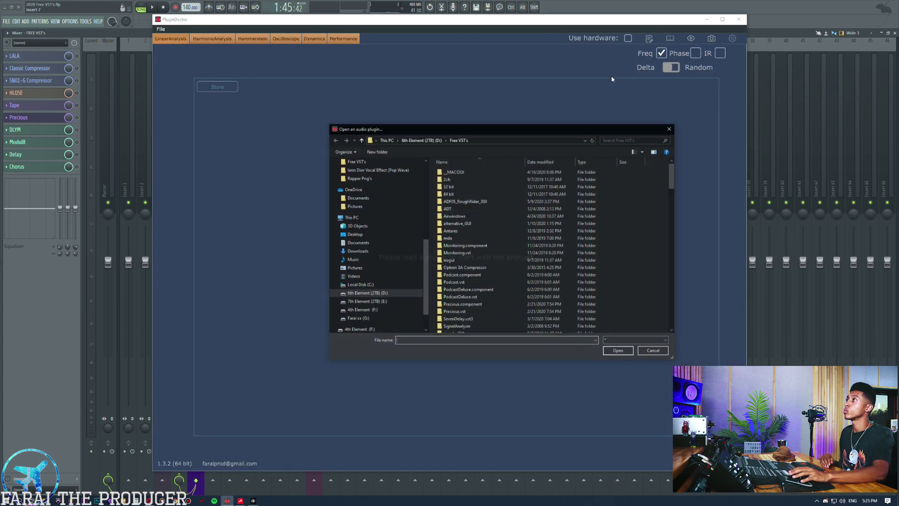
click(616, 139)
text(prec)
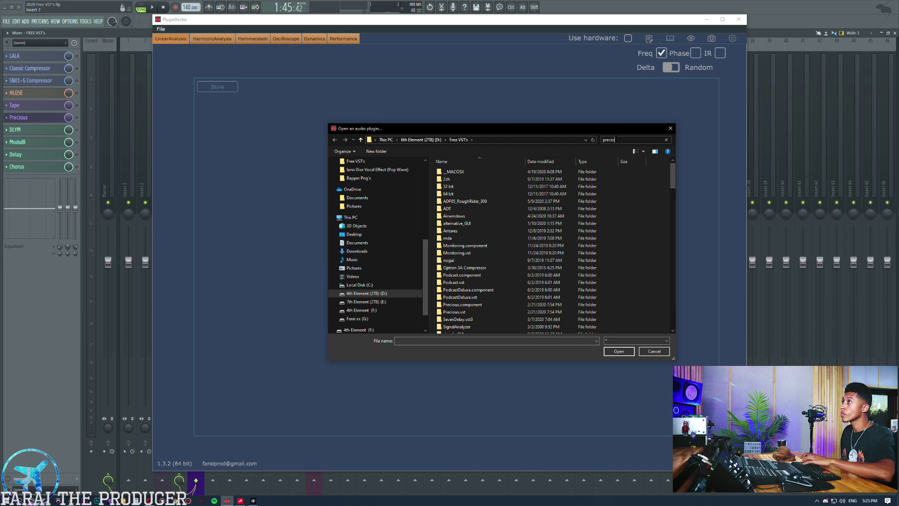
text(io)
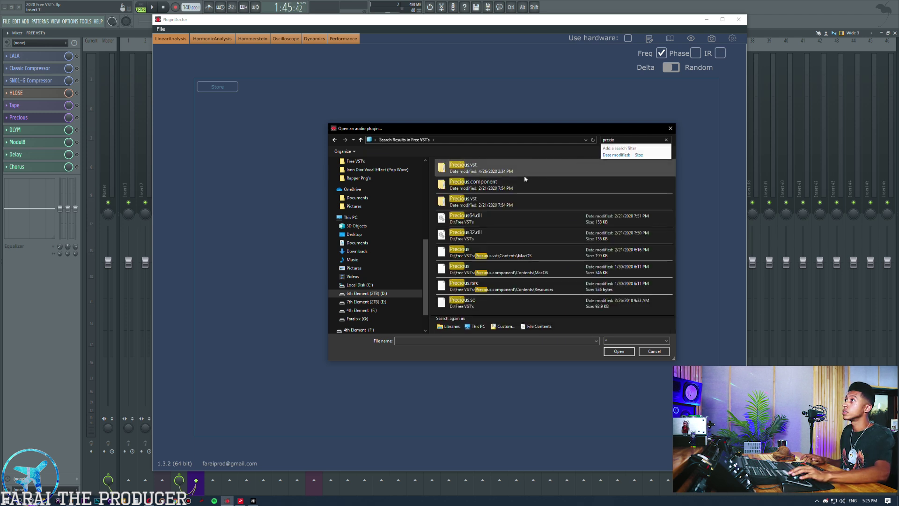
double_click(469, 218)
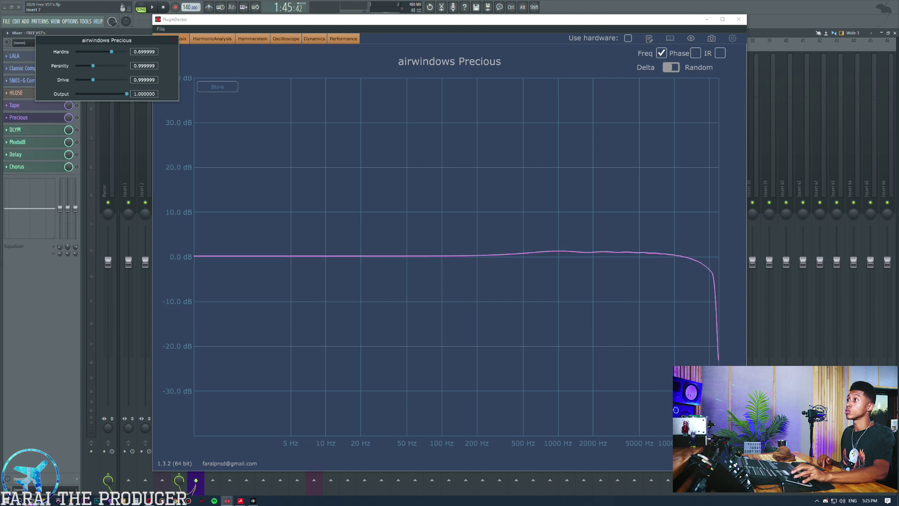
Compare Precious's frequency response with Hardns at 0 and at 1
drag(113, 39, 437, 310)
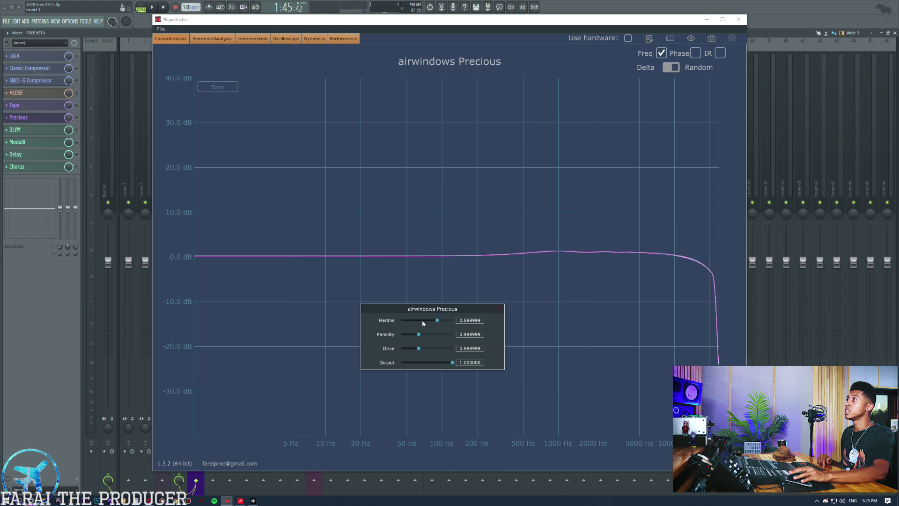
drag(437, 319, 371, 322)
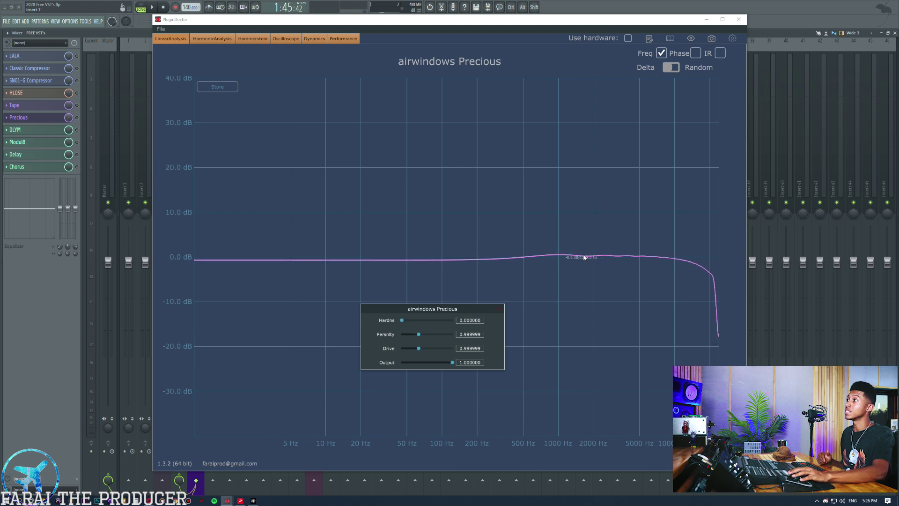
drag(411, 326, 478, 329)
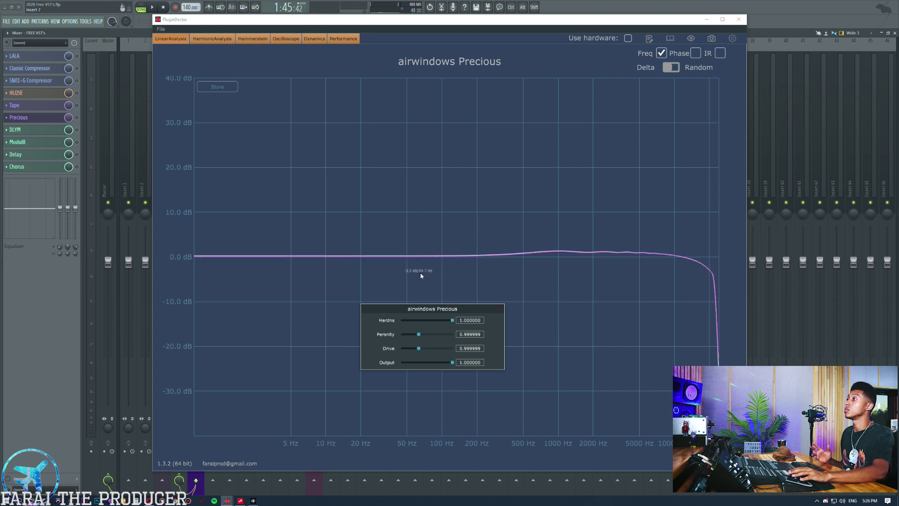
Adjust more of Precious's sliders to examine the frequency response, and close PluginDoctor
drag(450, 319, 457, 355)
drag(432, 310, 736, 357)
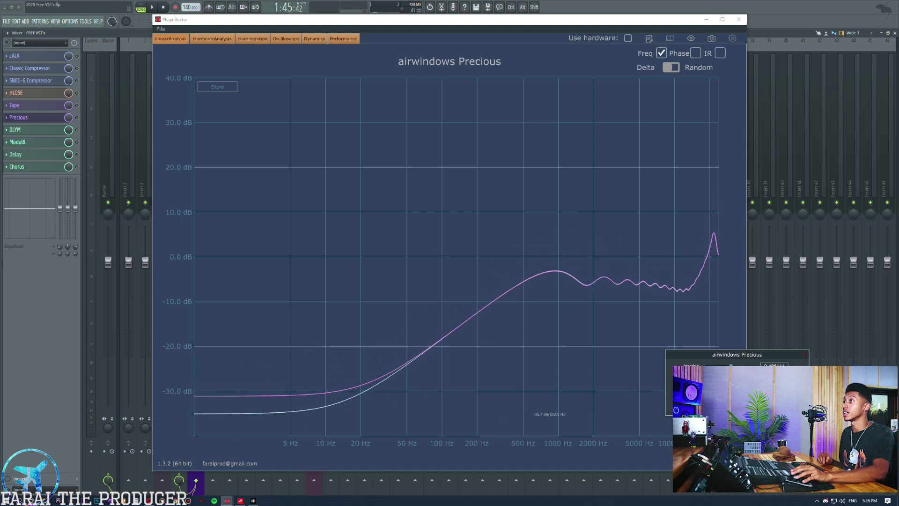
click(802, 354)
click(739, 19)
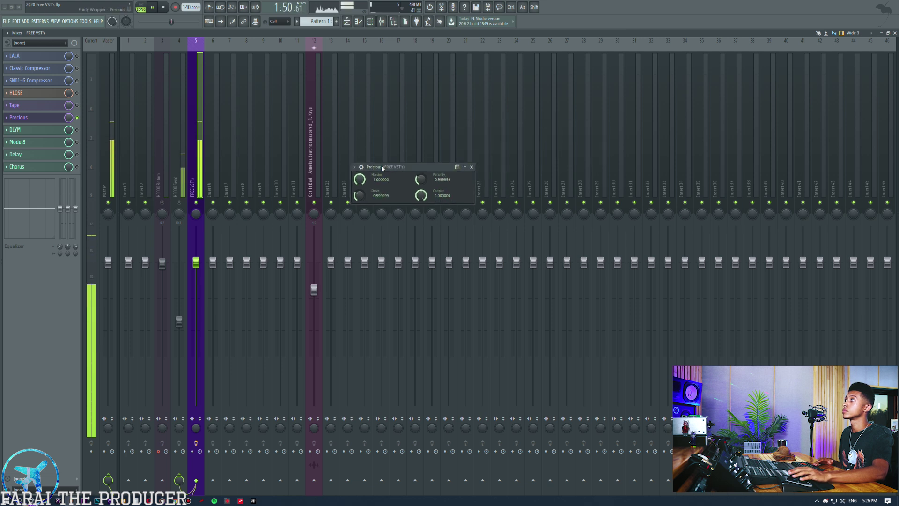
Set Precious's Hardns to 1, Persnity to about 2.67, Drive to 3 and Output to about 0.35 during playback
drag(547, 133, 547, 124)
drag(279, 200, 280, 192)
mouse_move(437, 199)
mouse_down()
mouse_move(436, 211)
mouse_move(436, 196)
mouse_up()
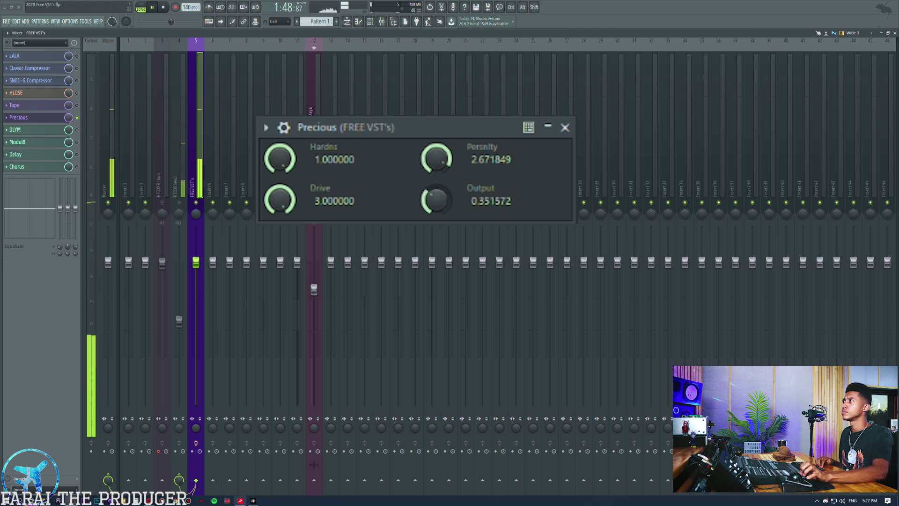
Lower Precious's Drive to about 1.9 during playback and reposition its window over the mixer
drag(280, 200, 280, 211)
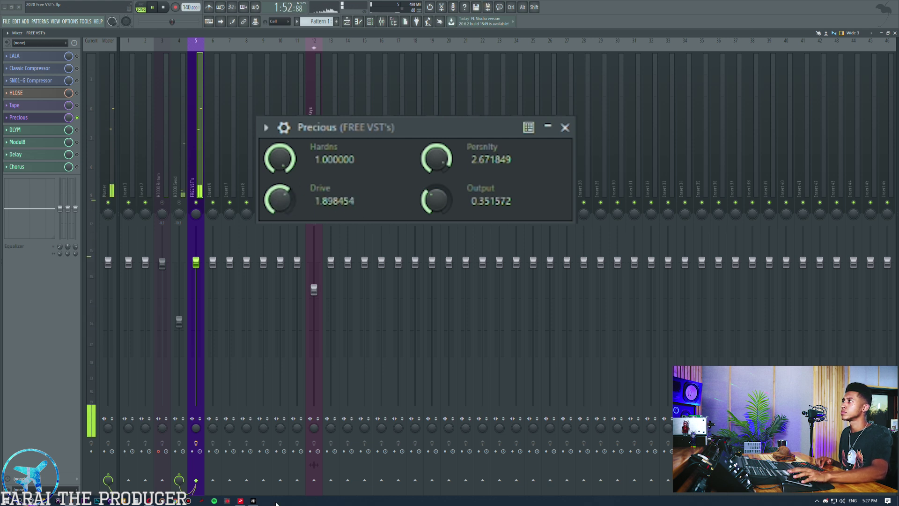
drag(387, 121, 548, 117)
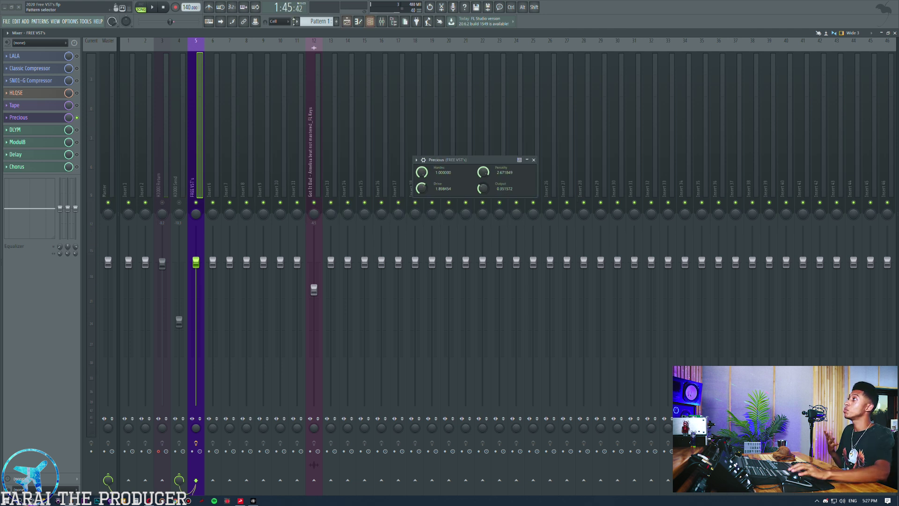
Open the Tape plugin alongside Precious and set its Slam to about 4.18 dB and Bump to about 0.617 during playback
click(43, 108)
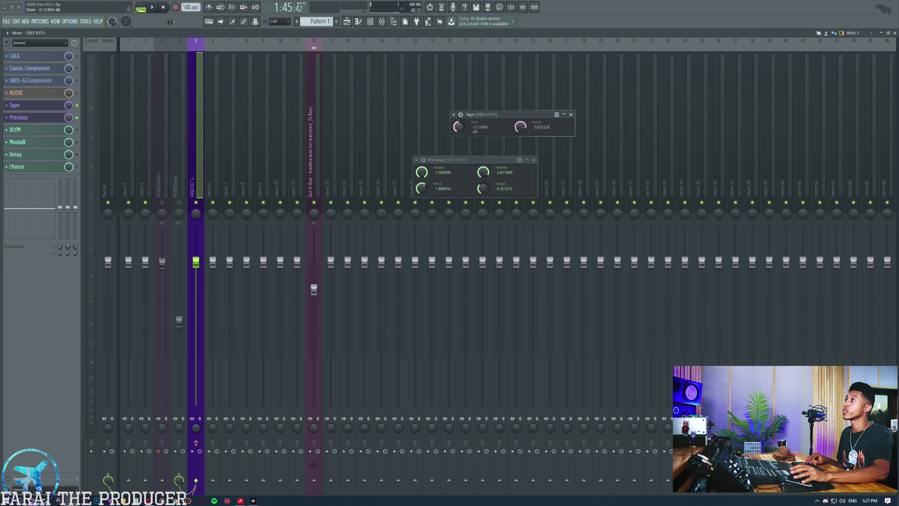
key(space)
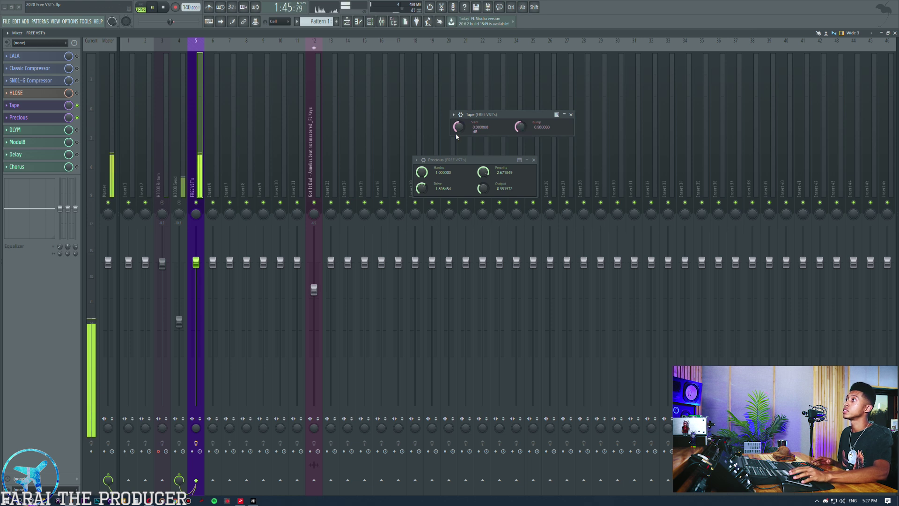
drag(458, 126, 458, 123)
drag(528, 130, 527, 125)
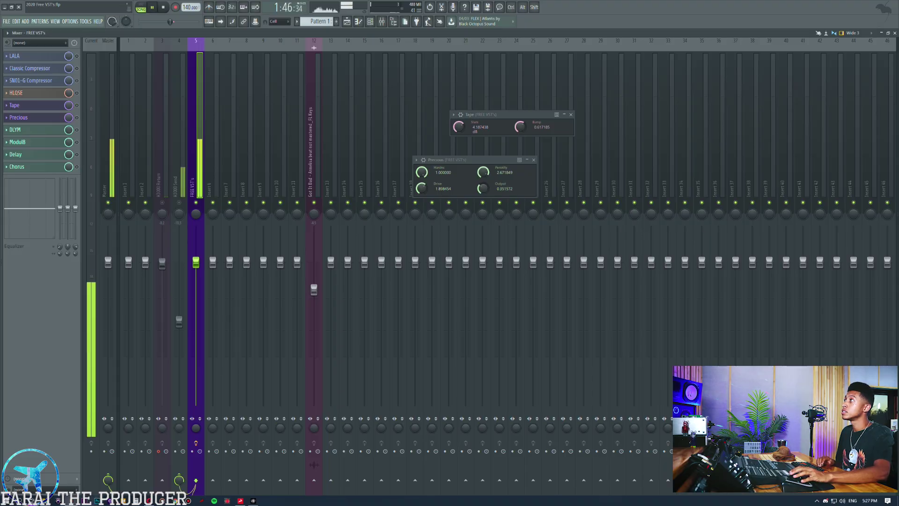
key(space)
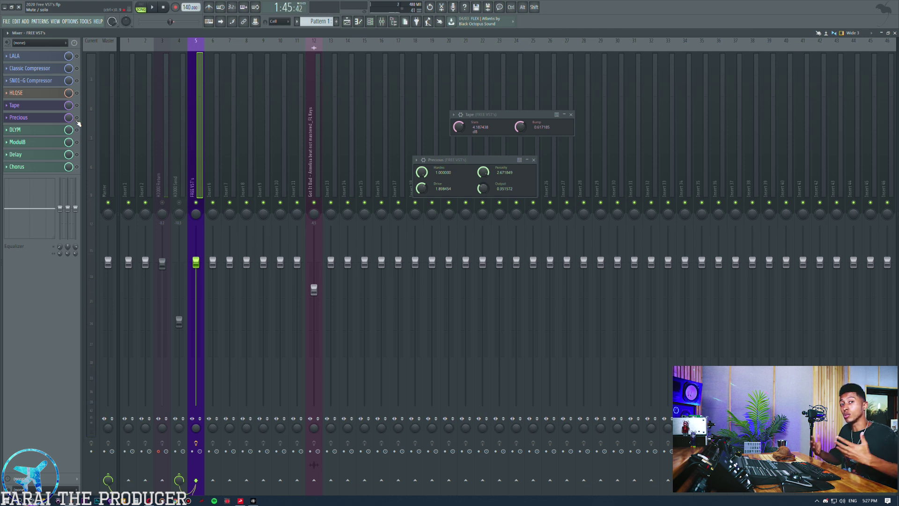
key(space)
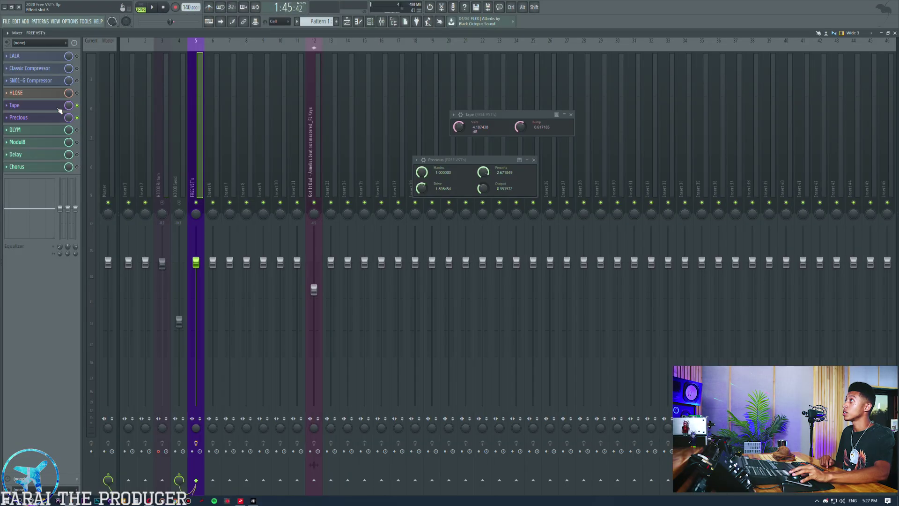
Close the Precious and Tape windows, and open the DLYM plugin over the mixer
click(51, 117)
click(51, 106)
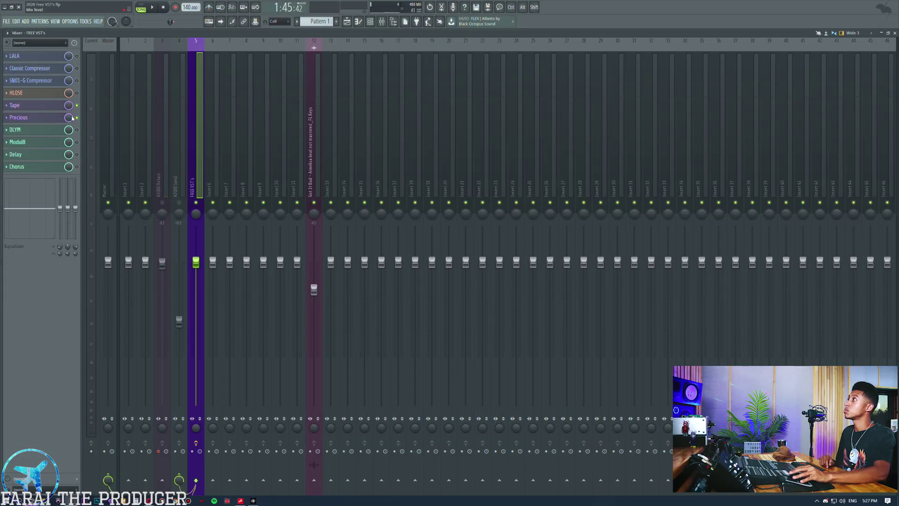
click(47, 131)
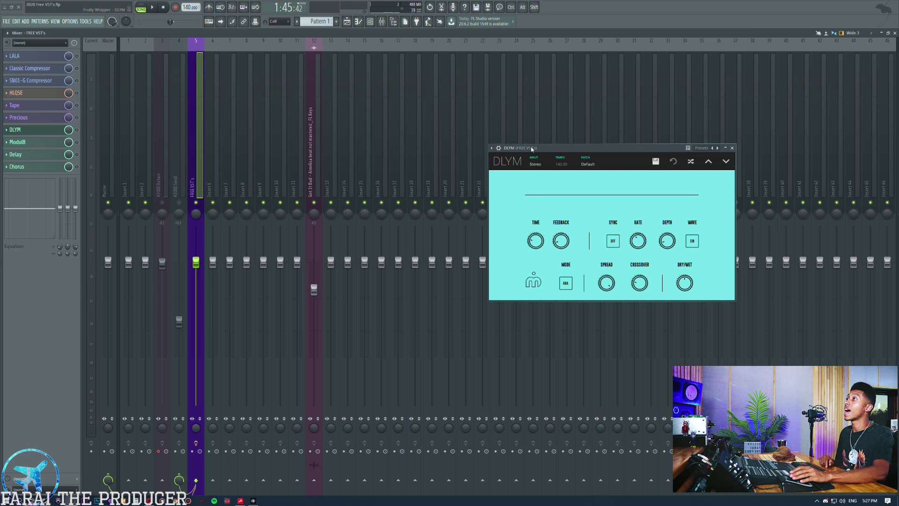
drag(532, 148, 509, 82)
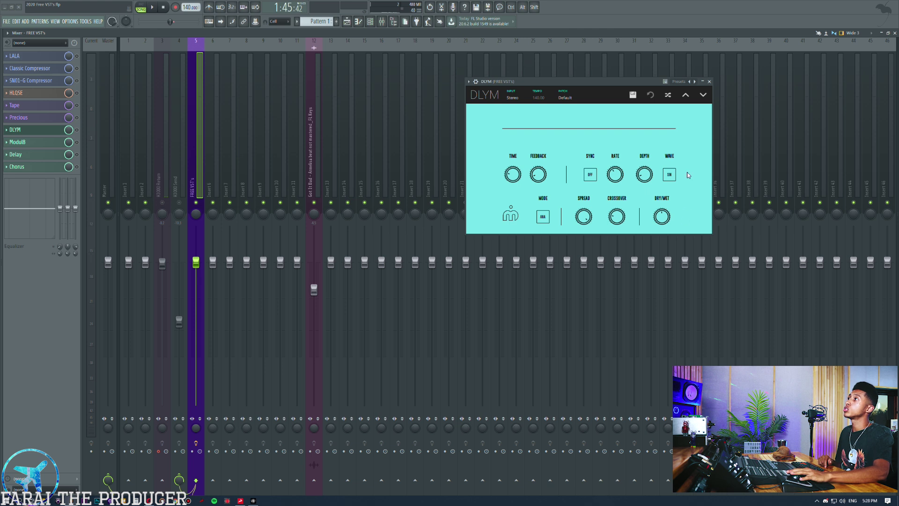
drag(529, 81, 477, 82)
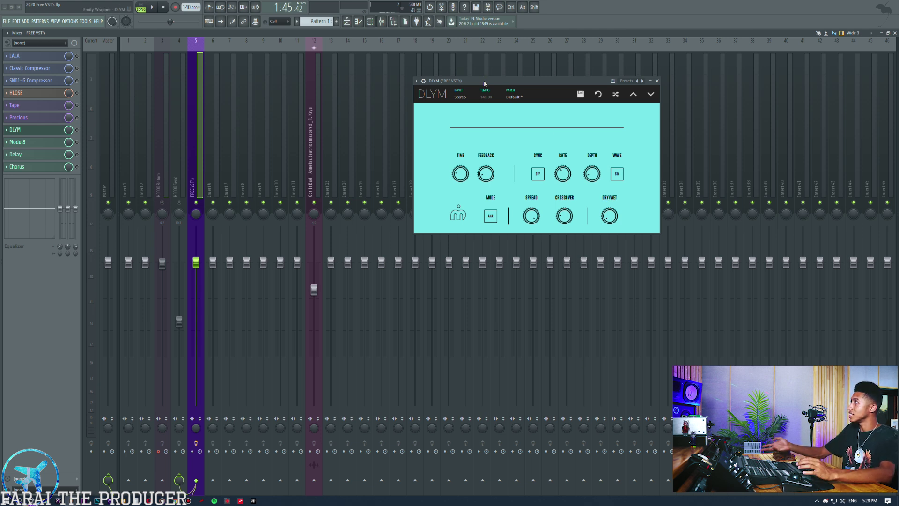
drag(557, 84, 539, 92)
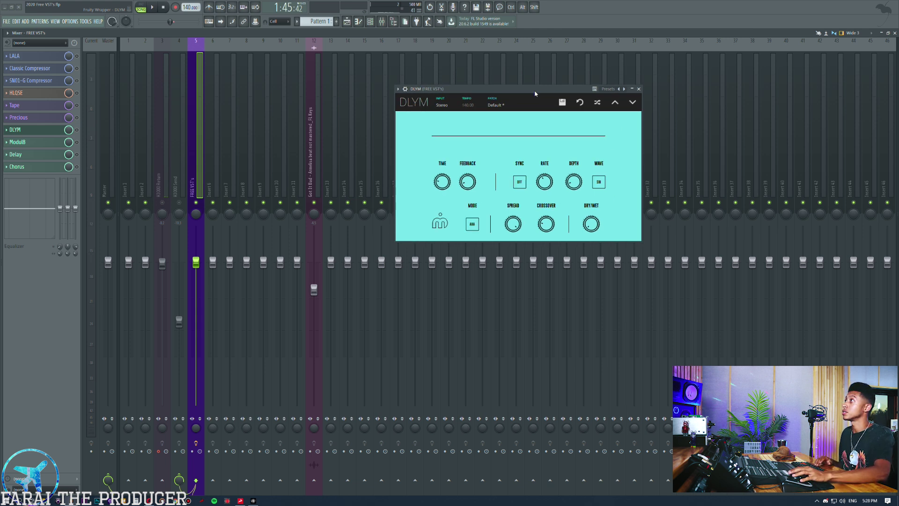
drag(535, 93, 494, 103)
Play the track and set DLYM's Dry/Wet to about 0.177 and Depth to about 0.66
key(space)
drag(618, 313, 518, 280)
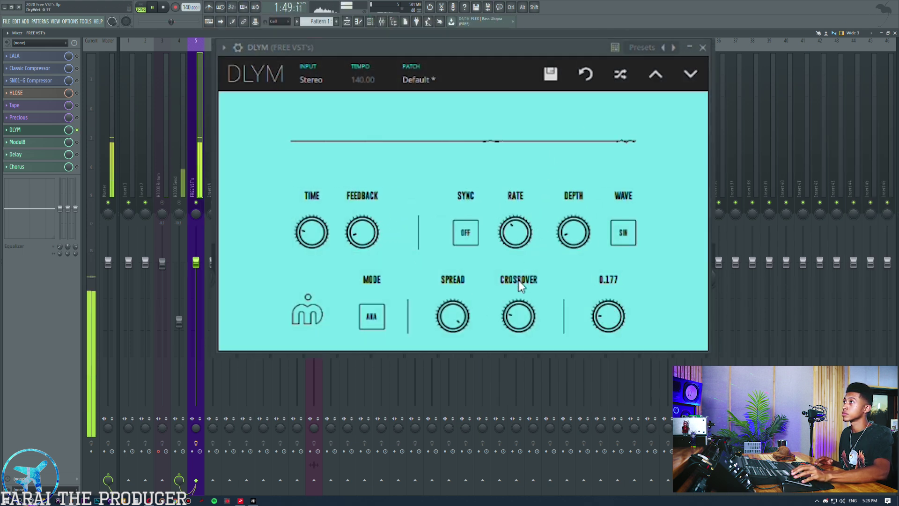
drag(574, 232, 589, 116)
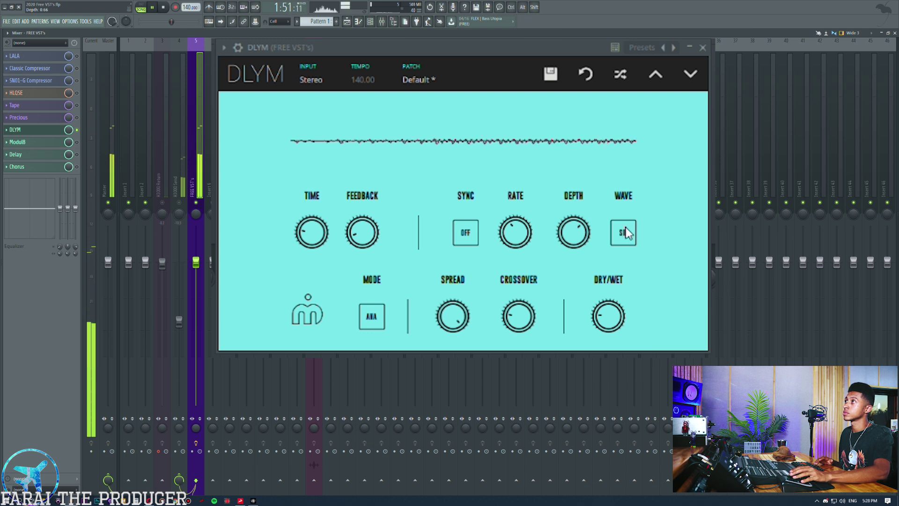
Vary DLYM's Depth, Rate, Dry/Wet, Spread, Crossover, Time and Feedback during playback to audition the effect
drag(573, 233, 566, 305)
drag(524, 218, 528, 220)
drag(608, 315, 606, 266)
drag(516, 229, 508, 274)
drag(573, 233, 515, 316)
drag(449, 327, 445, 255)
drag(517, 315, 500, 243)
drag(315, 234, 255, 249)
drag(369, 125, 360, 141)
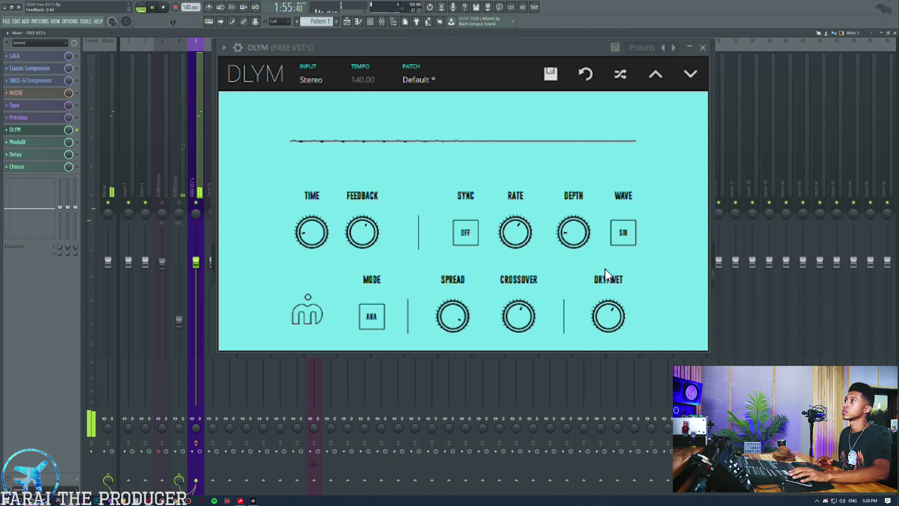
Switch DLYM's wave to TRI, set Time to 0, and readjust Feedback and Dry/Wet during playback
click(626, 236)
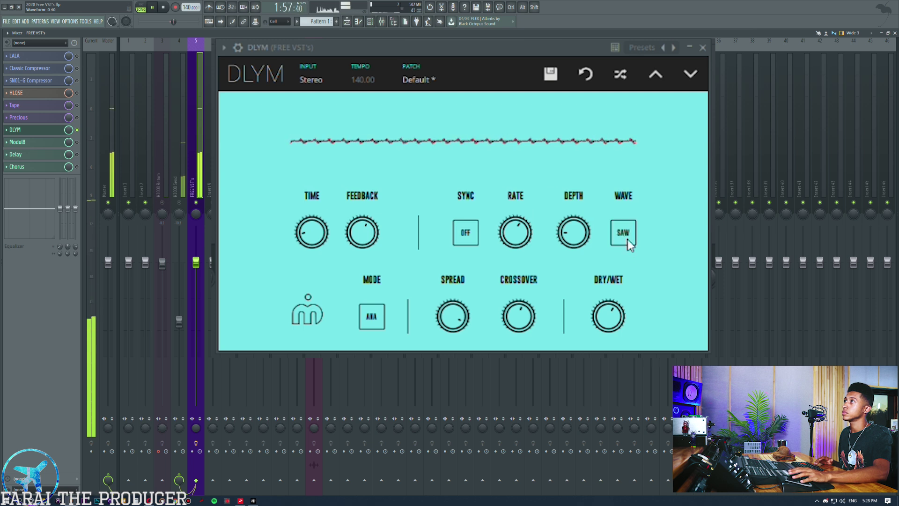
click(625, 235)
drag(608, 316, 608, 336)
drag(311, 233, 293, 331)
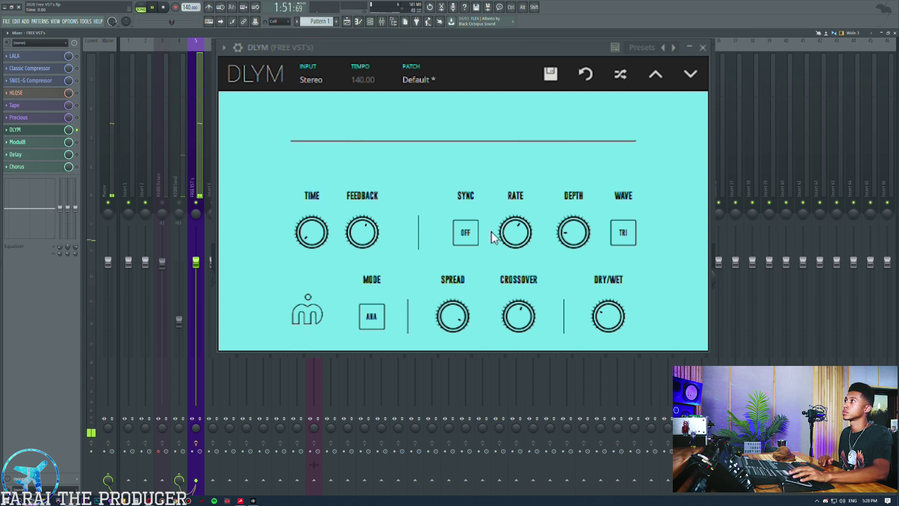
drag(352, 237, 333, 291)
drag(608, 318, 608, 306)
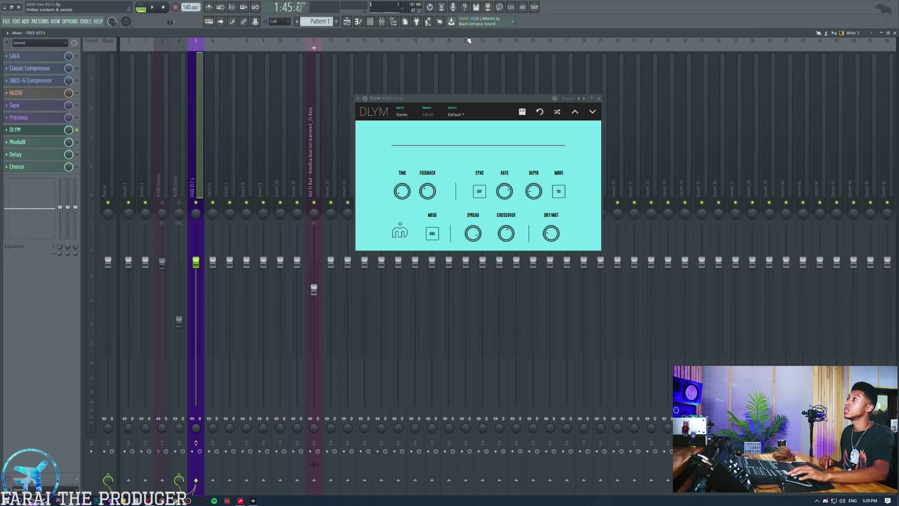
Load the 8-bit Flicker factory patch in DLYM, browse the patch list, and play the track
click(456, 114)
click(444, 158)
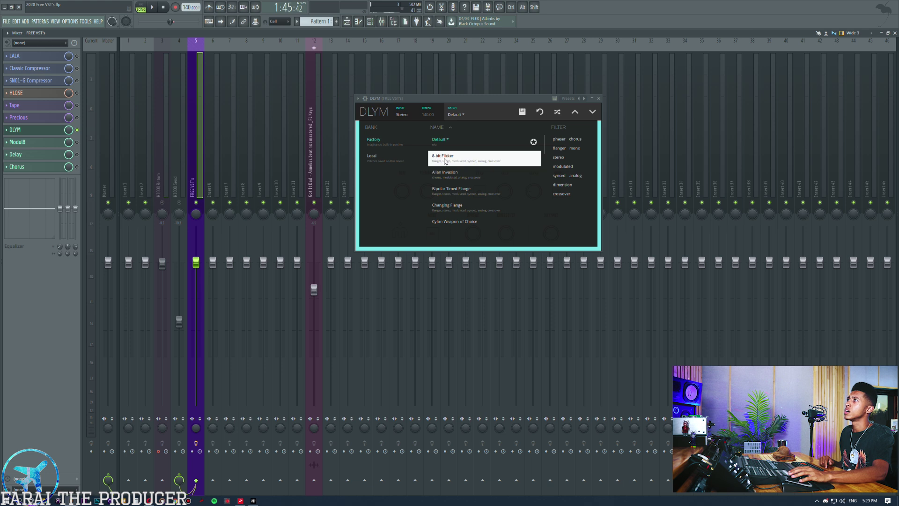
scroll(510, 156, down, 5)
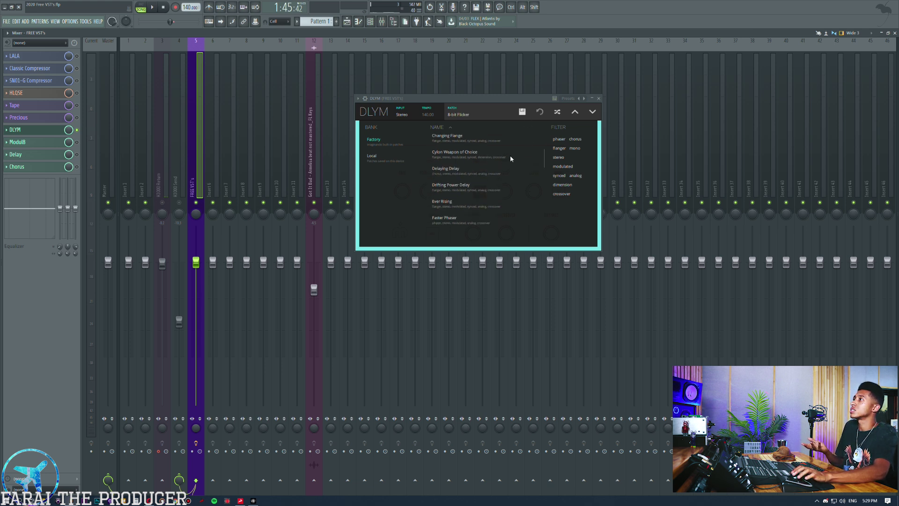
scroll(479, 195, up, 5)
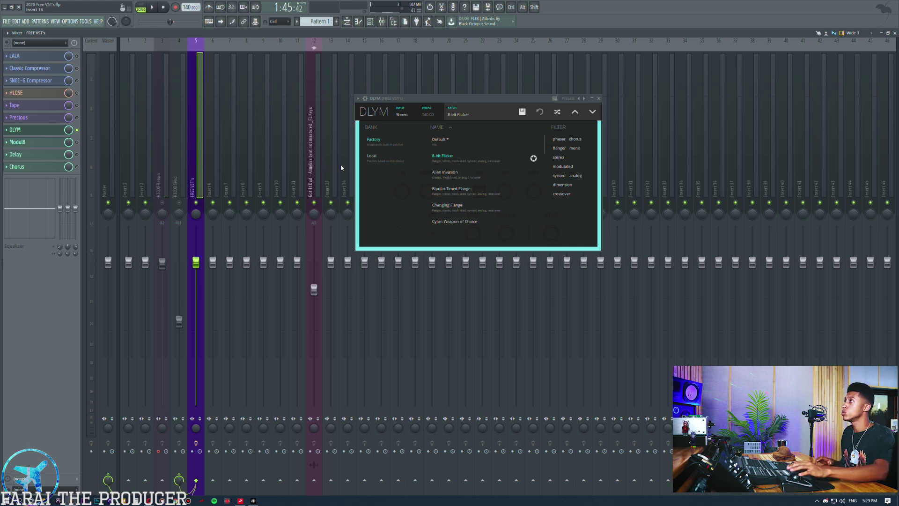
key(space)
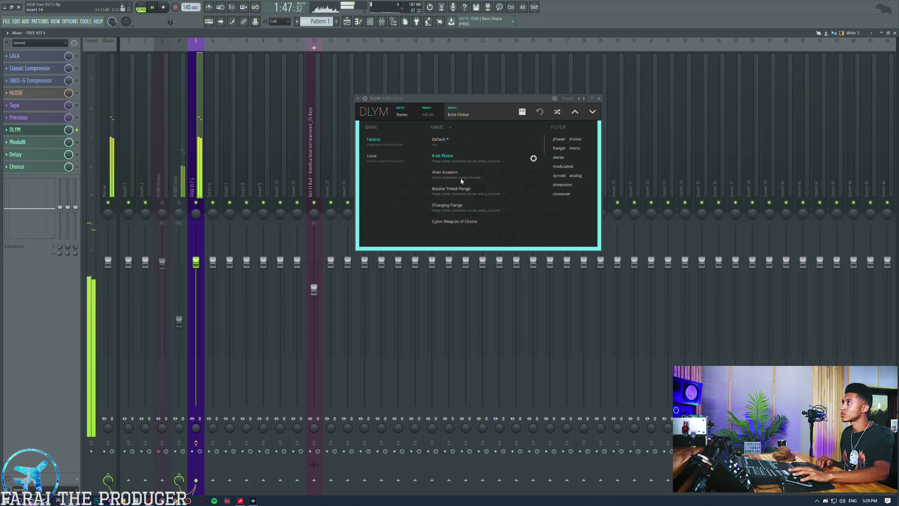
Audition DLYM's Bipolar Timed Flange patch with Dry/Wet at about 0.14, and load the Changing Flange patch
click(452, 190)
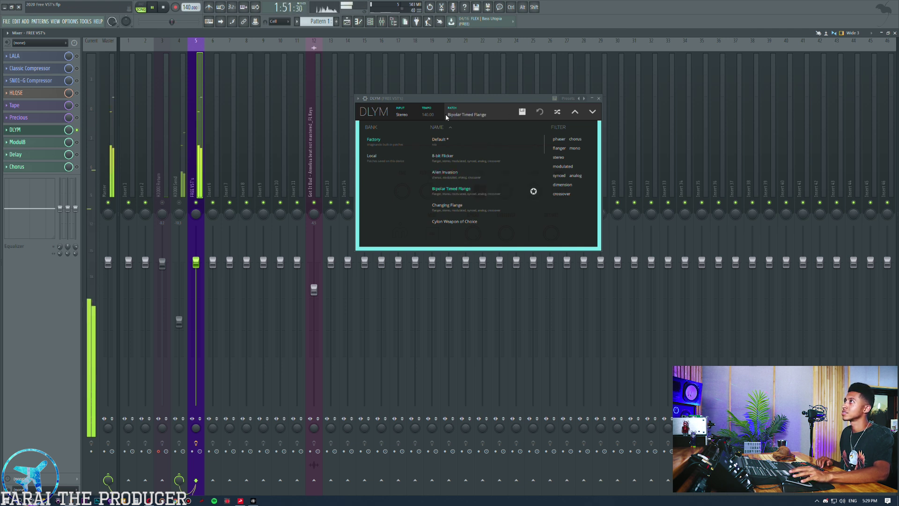
click(466, 115)
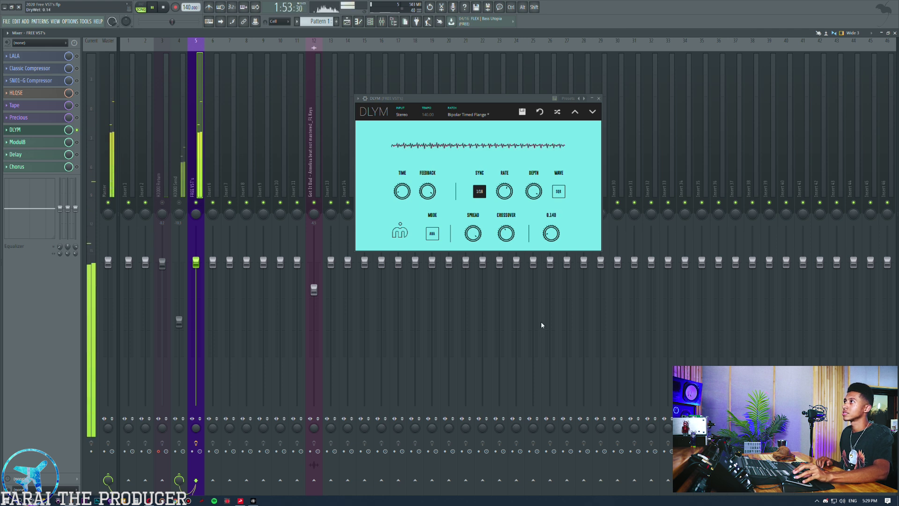
click(463, 116)
click(459, 208)
click(481, 111)
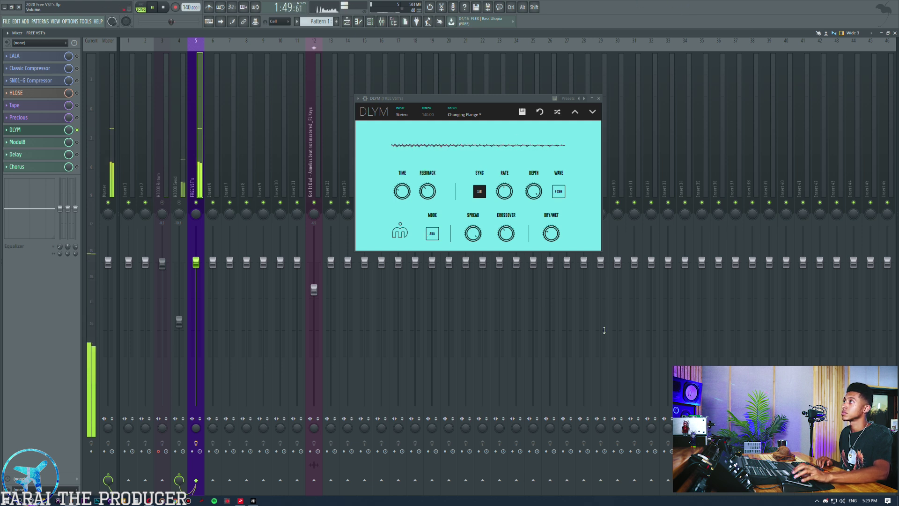
drag(510, 103, 513, 80)
key(space)
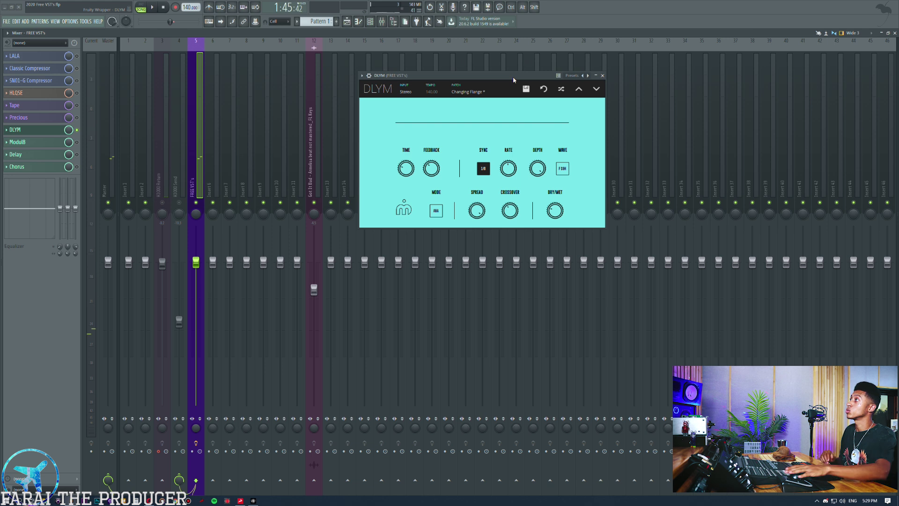
Close DLYM, and open the Modul8 plugin over the mixer
click(42, 130)
click(38, 142)
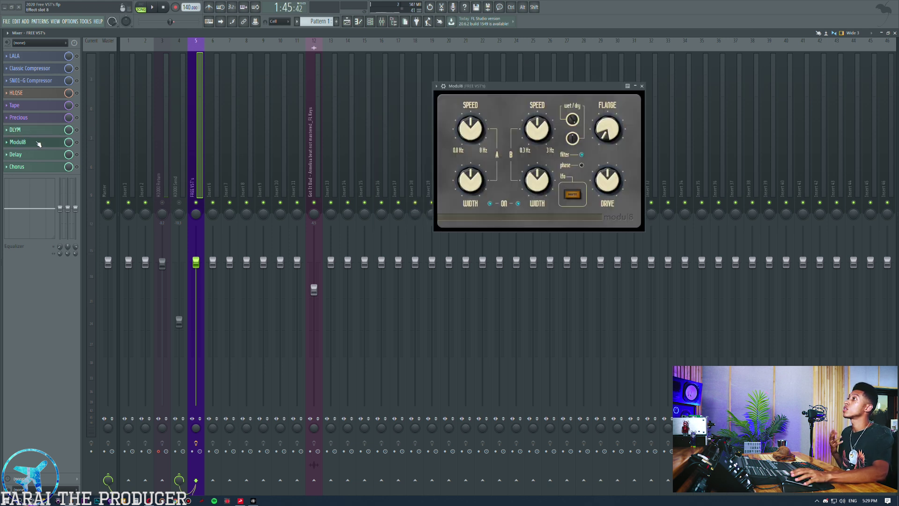
drag(493, 88, 465, 104)
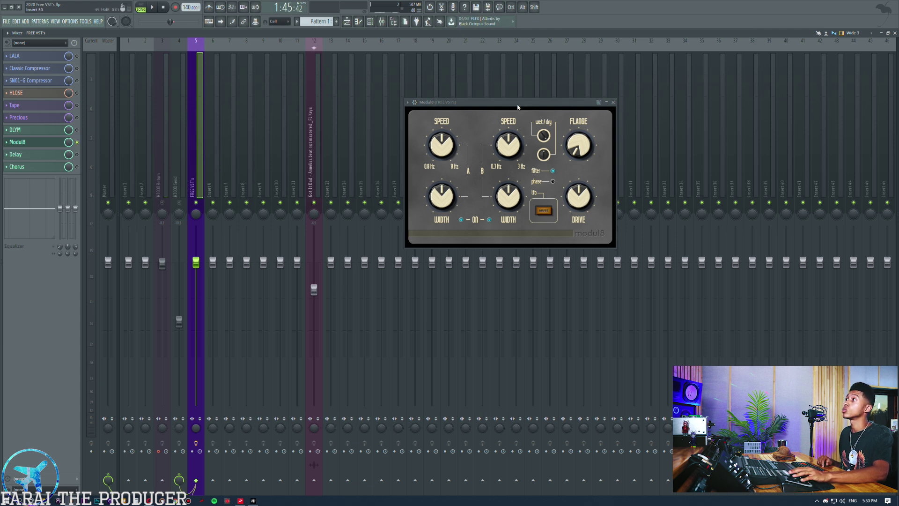
drag(518, 107, 478, 115)
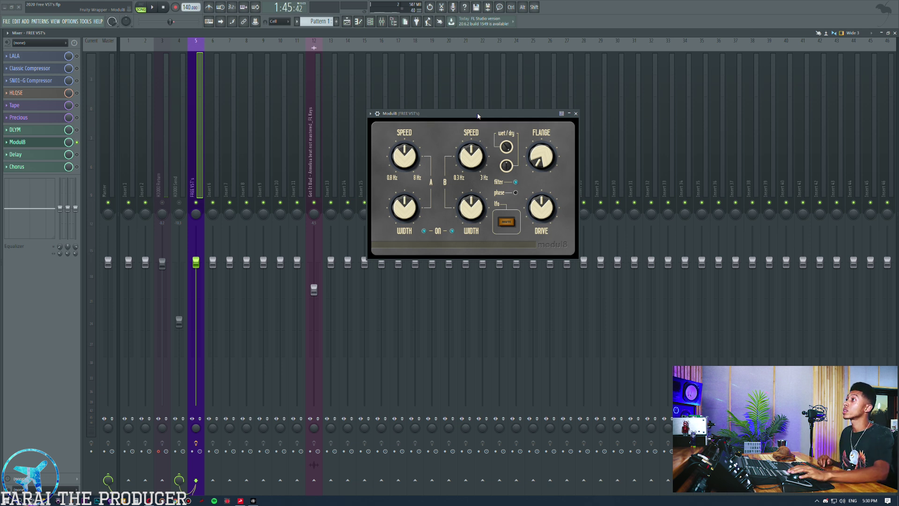
Play the track, raise Modul8's Drive and Flange, and lower both Speed knobs, with LFO-A at about 0.19
key(space)
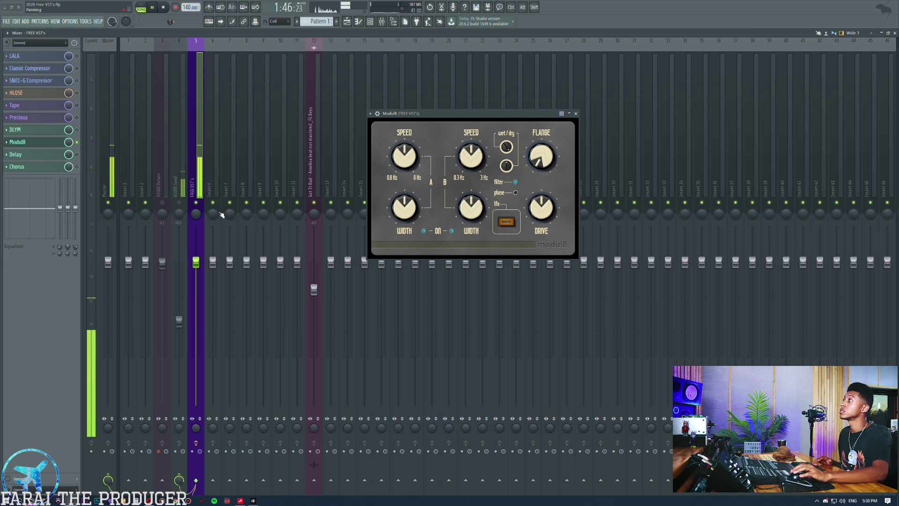
drag(544, 215, 535, 65)
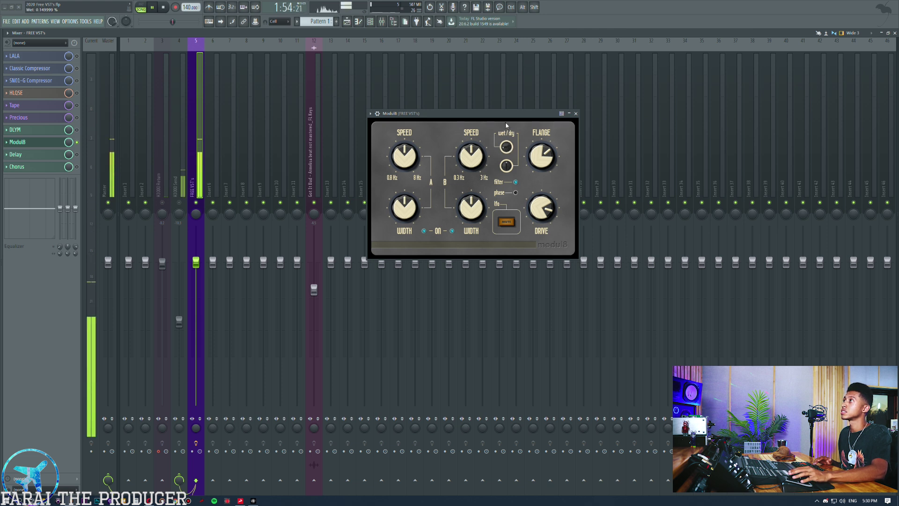
drag(471, 156, 471, 200)
drag(402, 165, 398, 164)
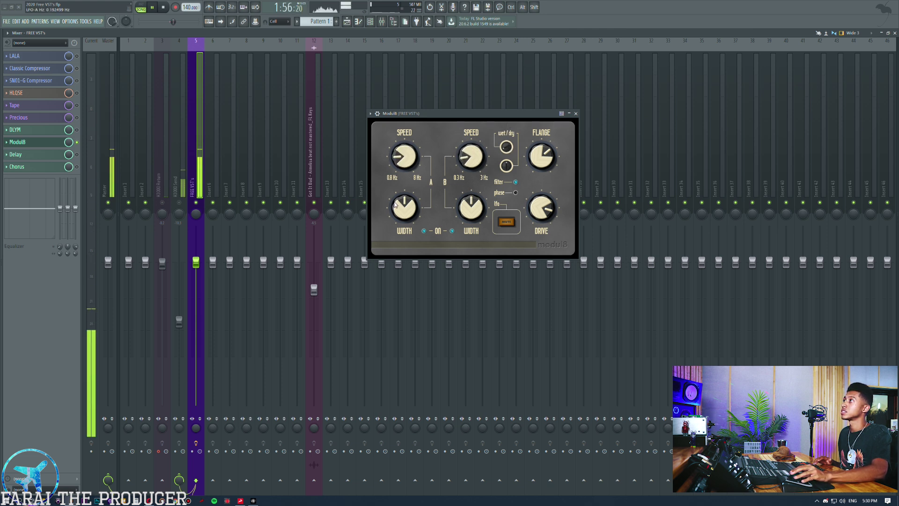
Raise both of Modul8's Width knobs, turn on phase, adjust the wet/dry balance, and lower Flange
drag(471, 207, 462, 129)
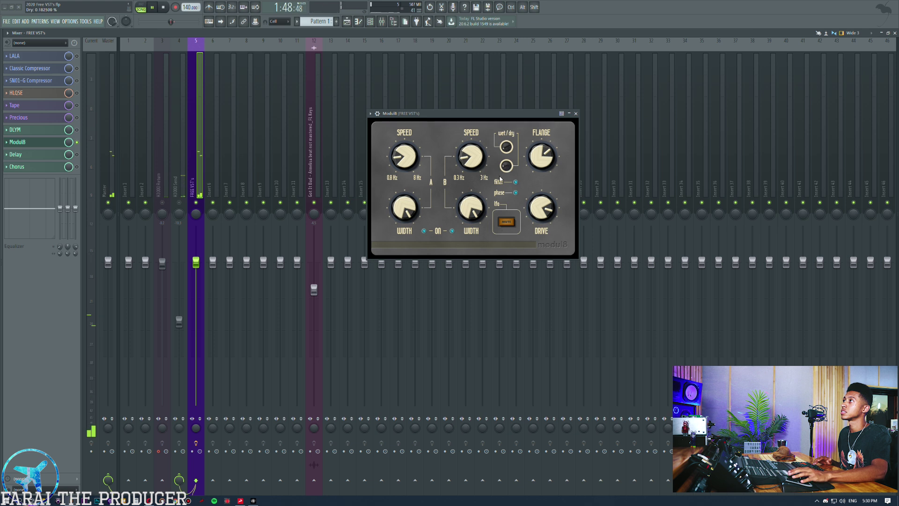
drag(496, 132, 496, 124)
drag(541, 155, 537, 213)
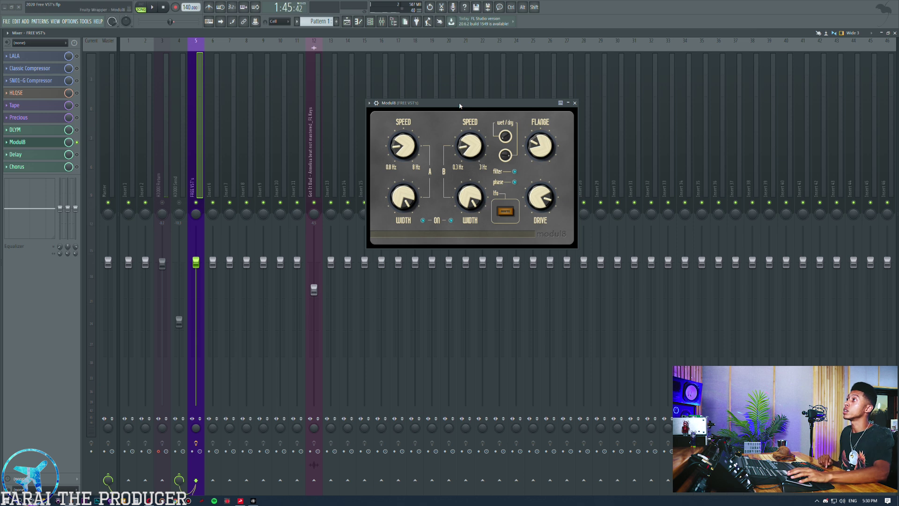
drag(460, 106, 443, 97)
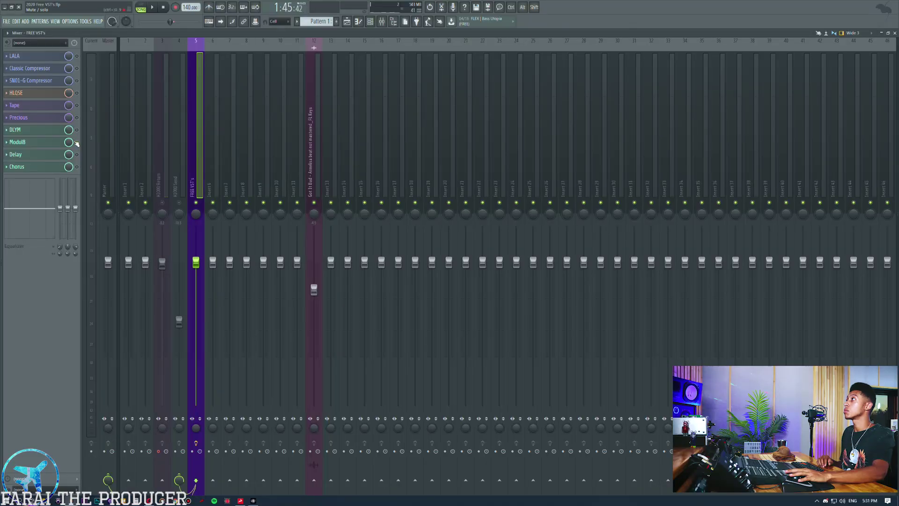
Open the Delay and Chorus plugins, enlarge Chorus, and arrange the two windows side by side over the mixer
click(37, 132)
click(36, 132)
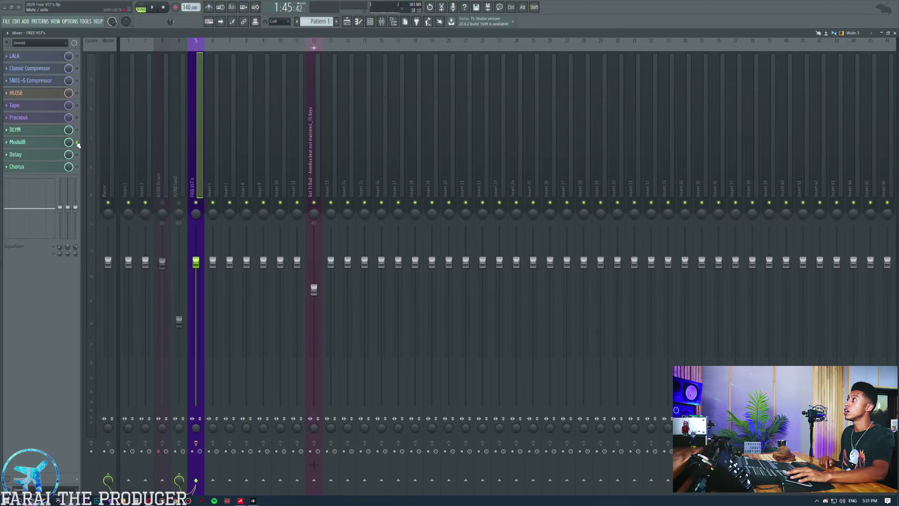
click(43, 156)
click(37, 167)
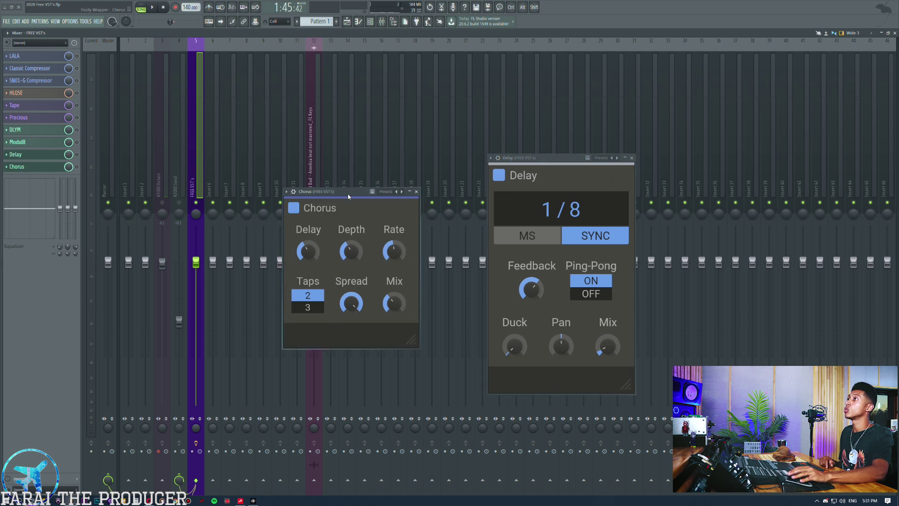
drag(346, 191, 713, 162)
drag(776, 307, 813, 351)
drag(553, 158, 531, 147)
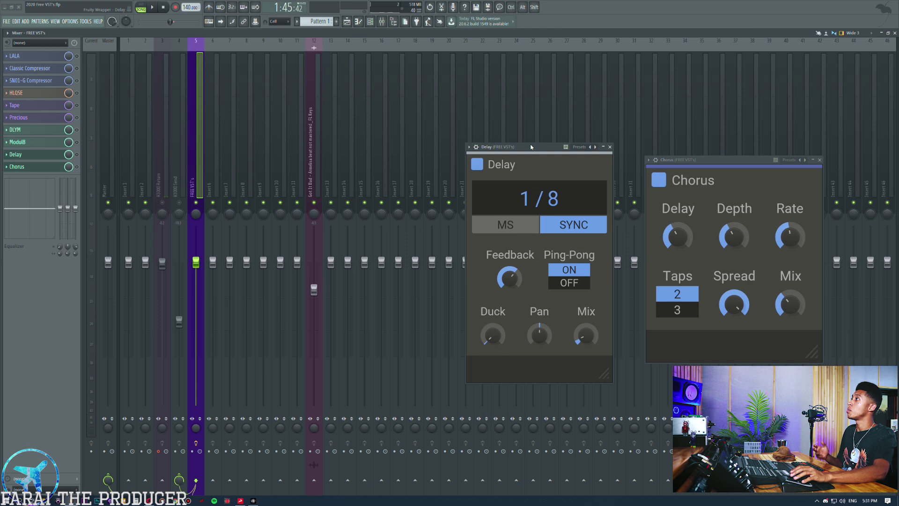
drag(687, 159, 675, 145)
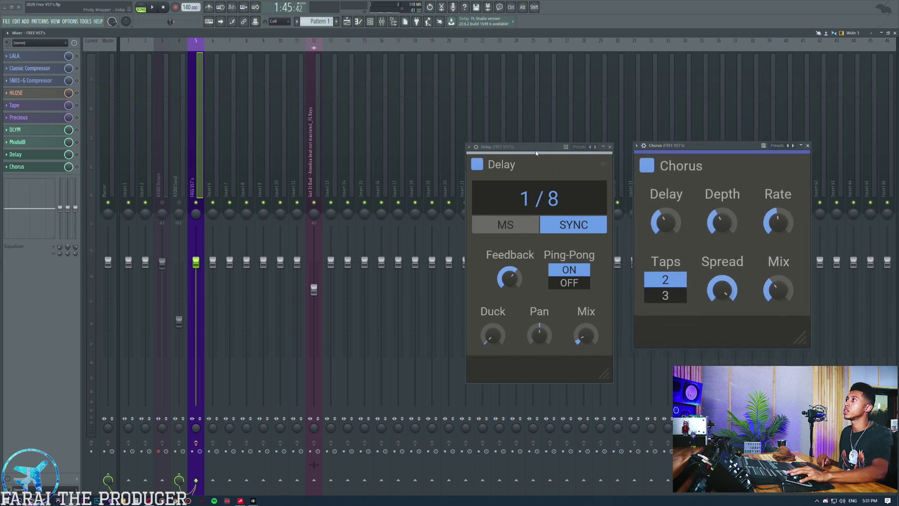
drag(536, 153, 518, 144)
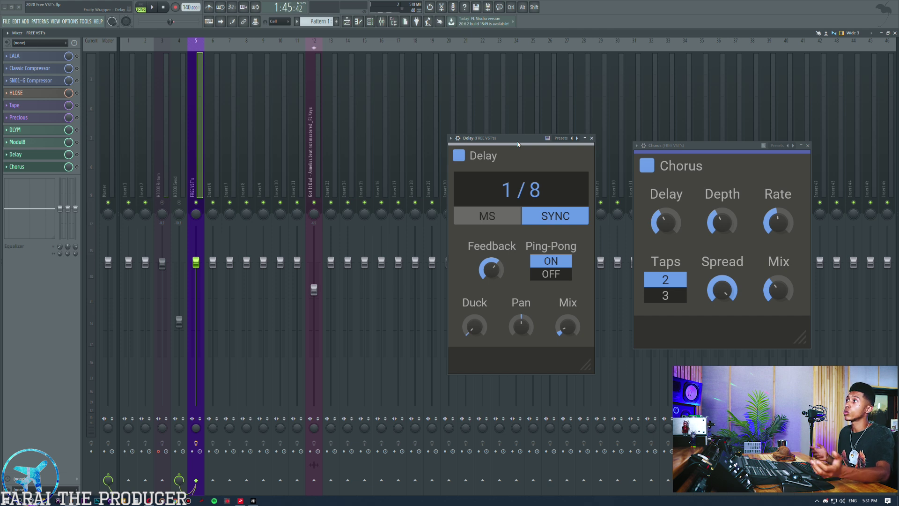
Place Chorus ahead of Delay in the effect chain, close Chorus, and lower Delay's Mix to its minimum
click(62, 169)
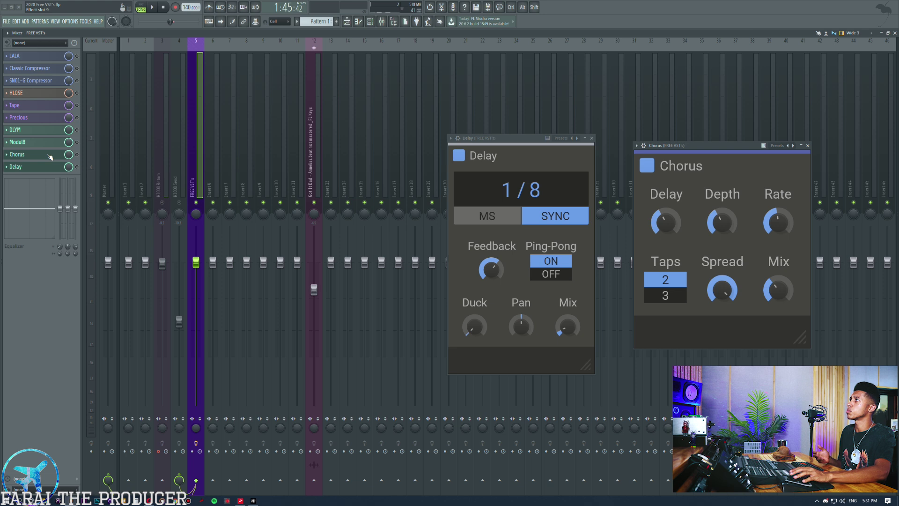
click(42, 167)
click(42, 168)
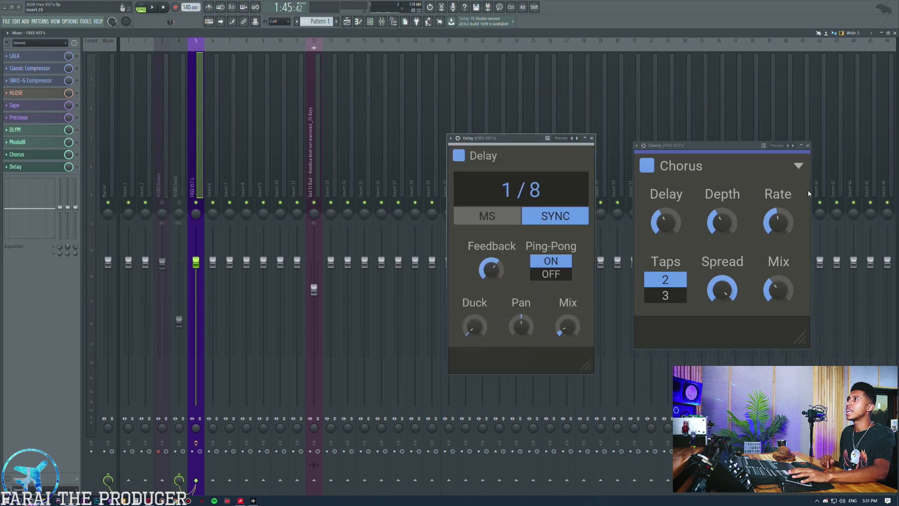
click(807, 145)
drag(494, 139, 497, 120)
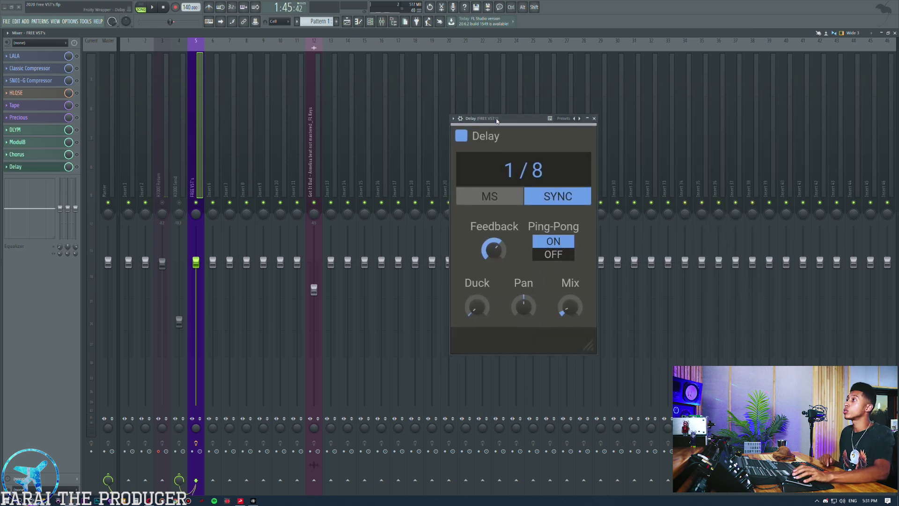
drag(572, 322, 572, 324)
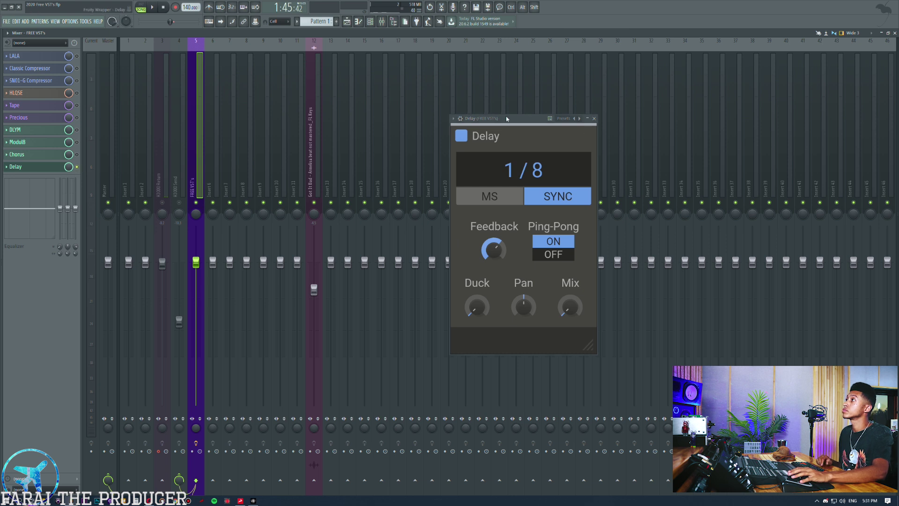
Play the track, raise Delay's Mix, and set the synced delay time to 1/4
key(space)
drag(614, 357, 614, 344)
scroll(556, 119, up, 2)
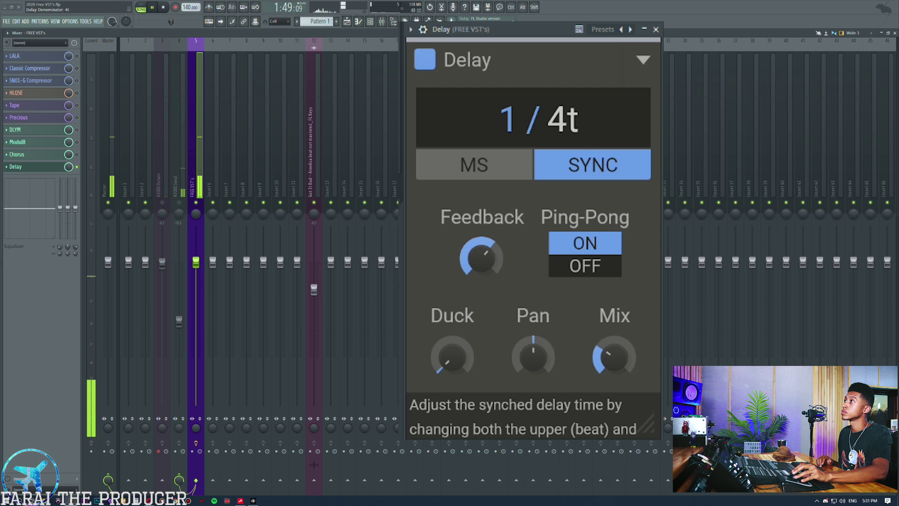
key(space)
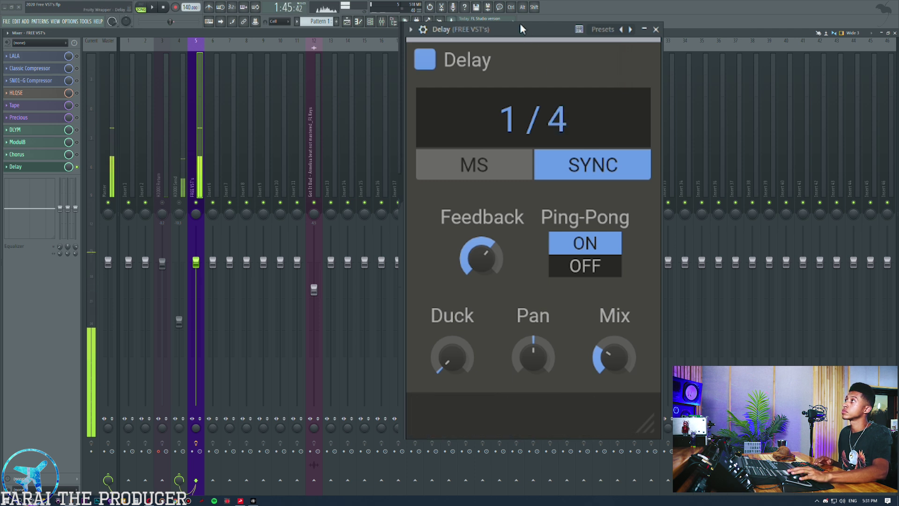
key(space)
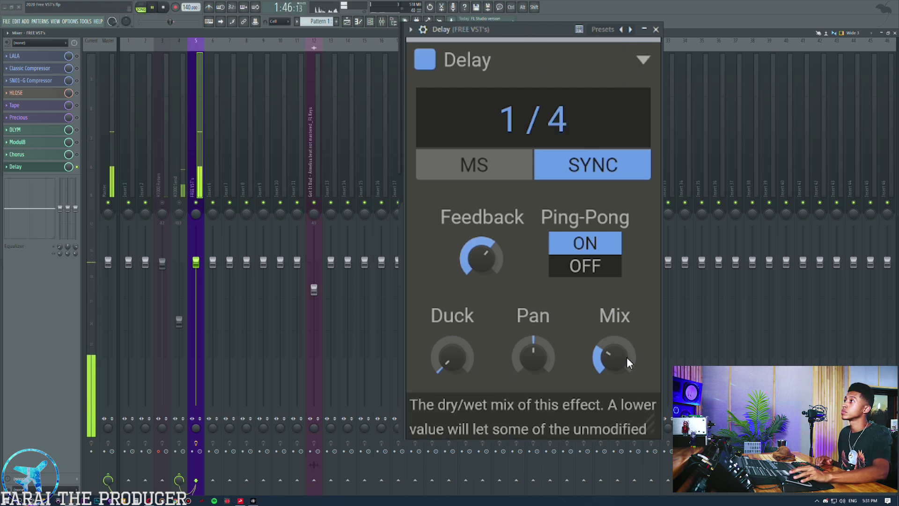
Raise Delay's Duck to the midpoint, lower its Feedback and Mix while the track plays, and reposition the window
drag(452, 356, 452, 329)
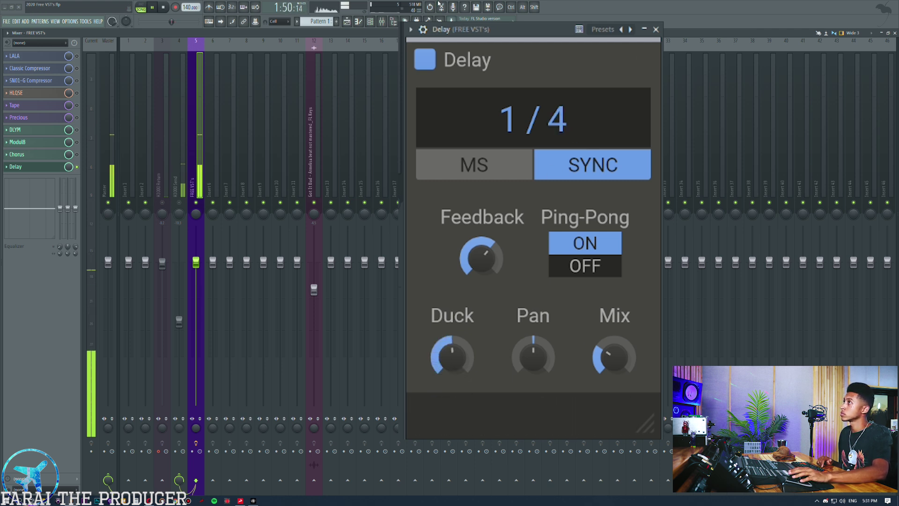
drag(480, 258, 482, 276)
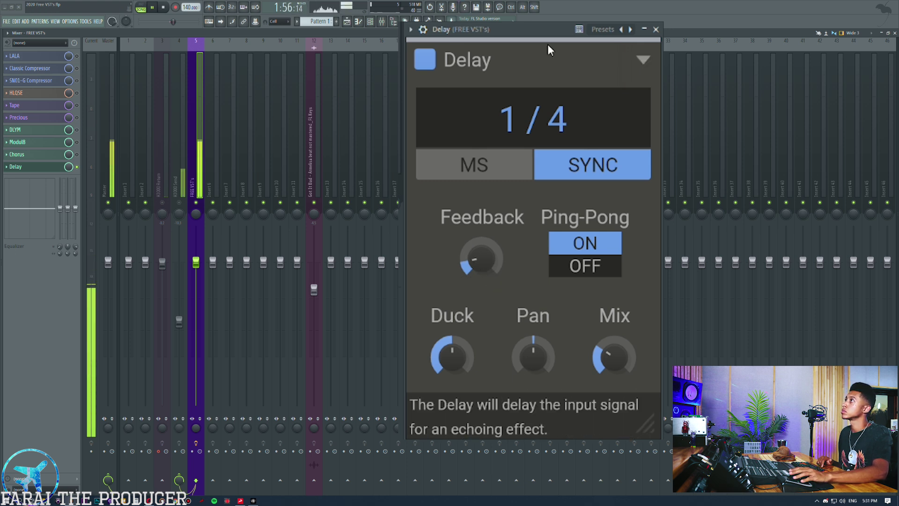
drag(604, 349, 604, 374)
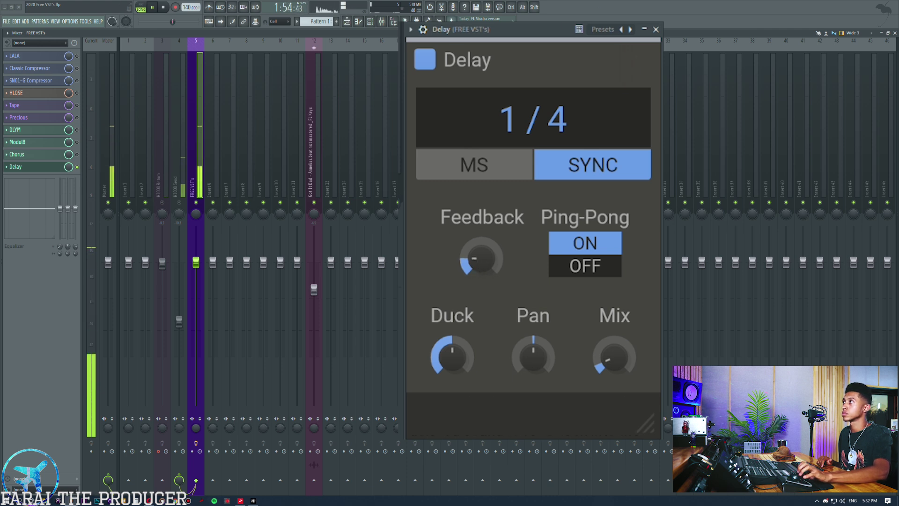
drag(522, 30, 493, 0)
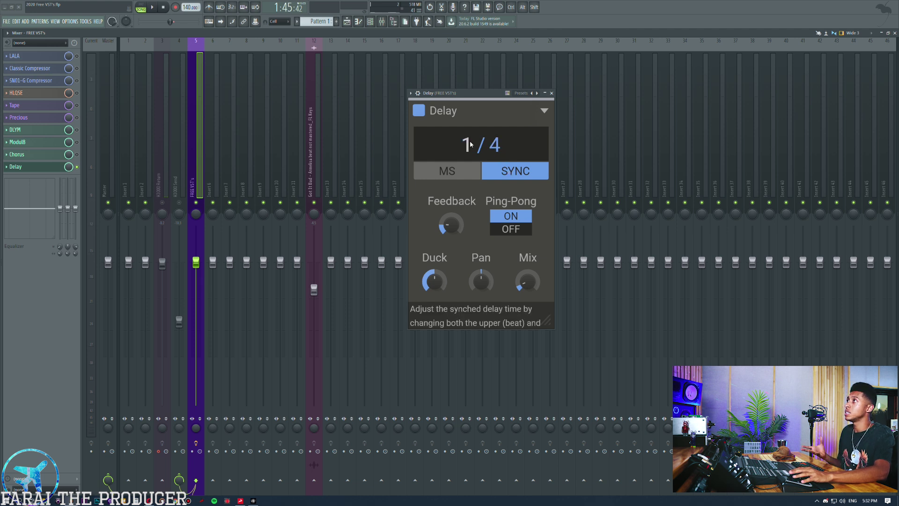
Demonstrate the synced beat controls, switch Delay to MS mode, and set the delay time to 15.5 ms
drag(495, 145, 495, 141)
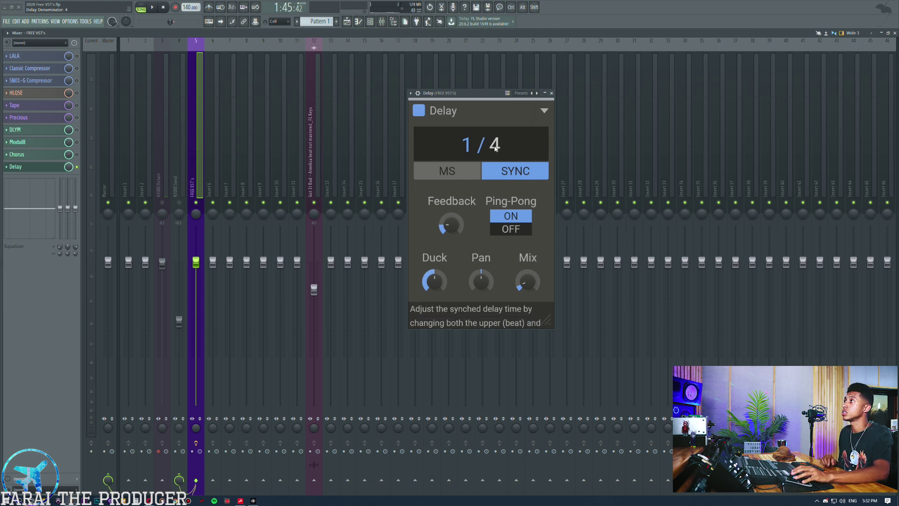
drag(466, 145, 466, 108)
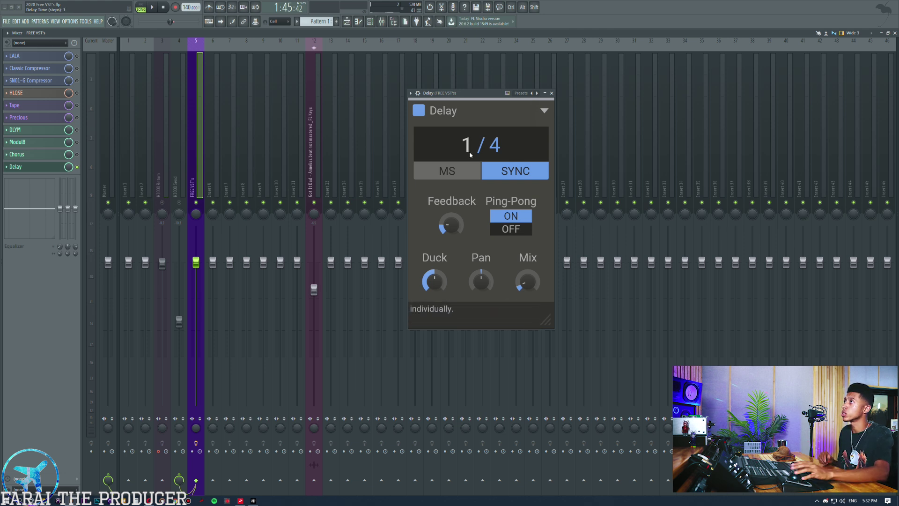
click(470, 173)
drag(475, 149, 452, 142)
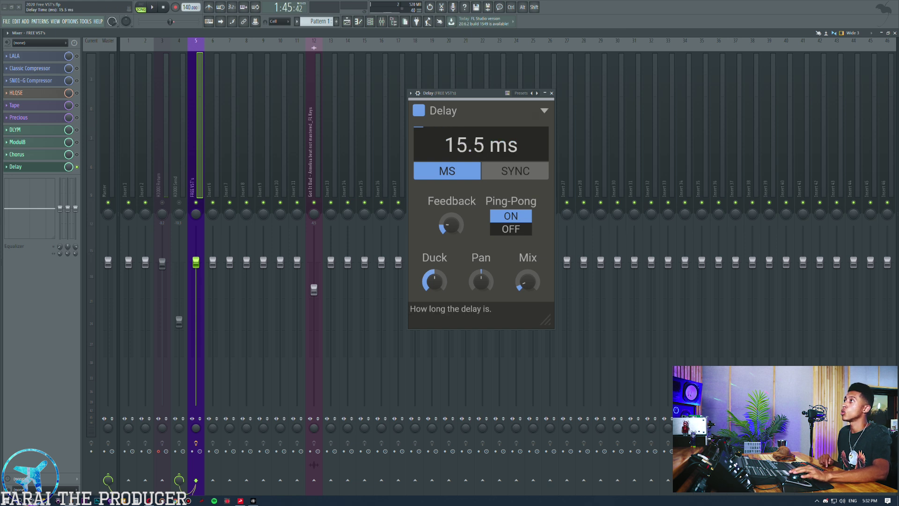
drag(459, 93, 427, 93)
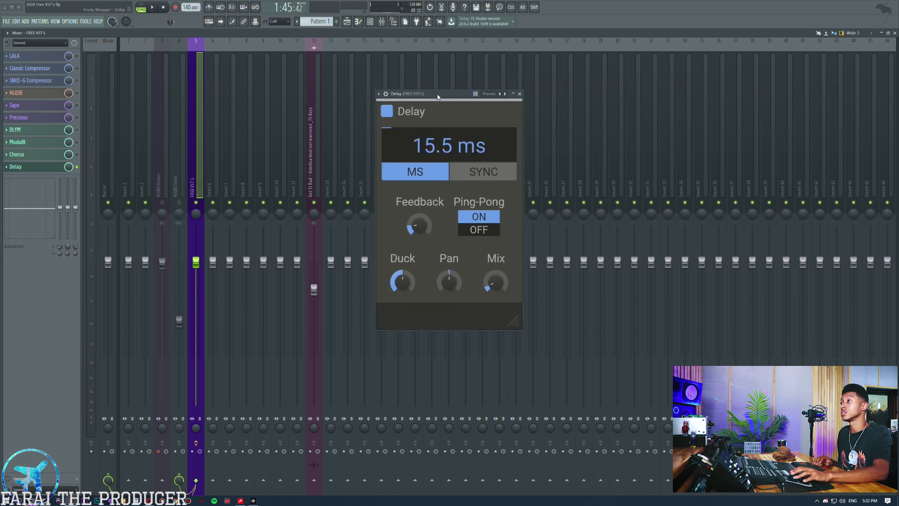
Play the track, raise Delay's Mix past halfway, set the time to 21.0 ms, and try Ping-Pong off
key(space)
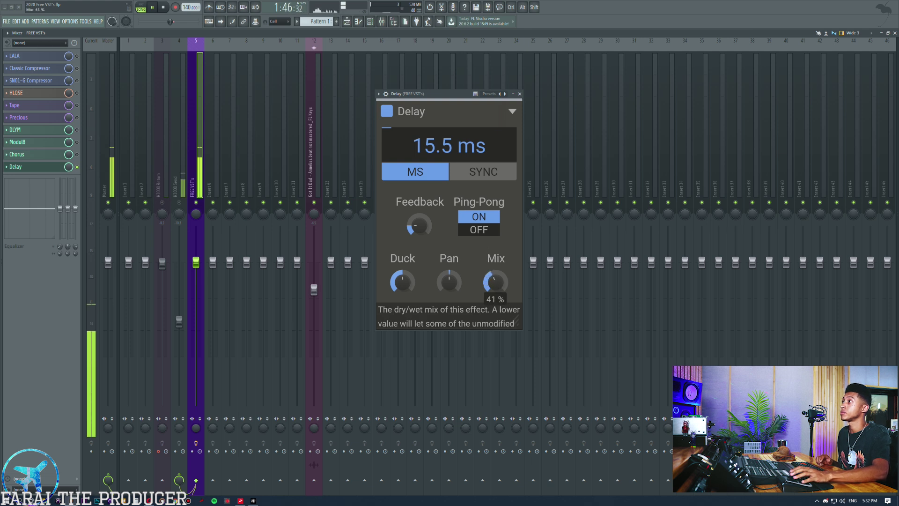
drag(449, 145, 450, 120)
drag(418, 153, 418, 168)
drag(449, 281, 449, 281)
click(478, 229)
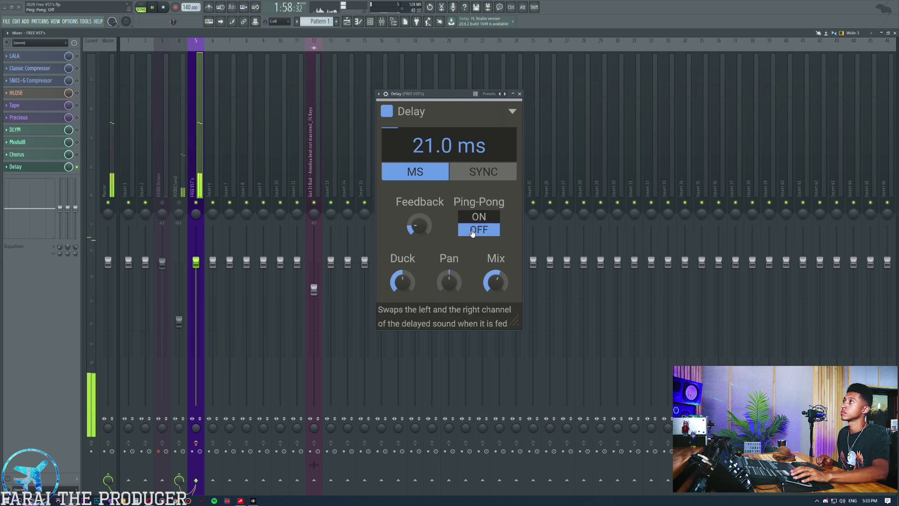
Turn Ping-Pong on, lower Feedback, bring Duck to its minimum, and set the delay time to 106 ms
click(477, 216)
mouse_move(419, 226)
mouse_down()
mouse_move(419, 214)
mouse_move(419, 225)
mouse_up()
drag(402, 282, 402, 287)
drag(399, 146, 447, 145)
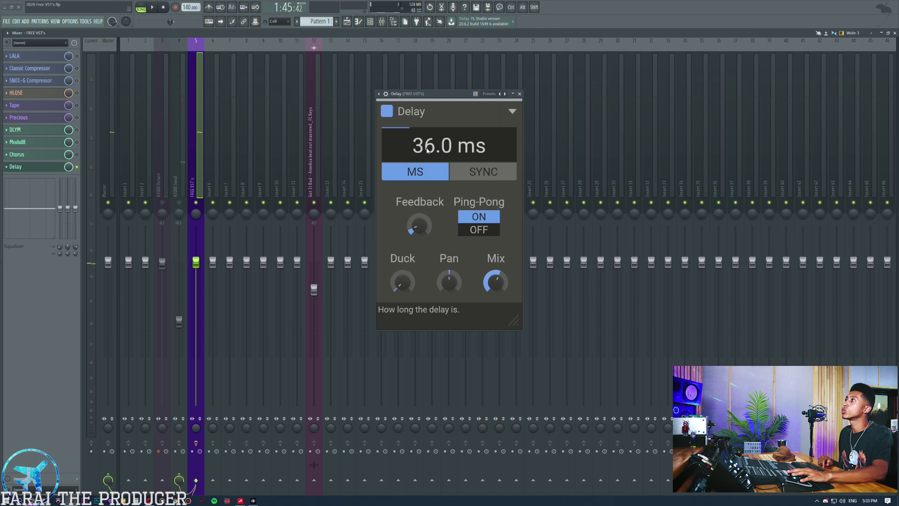
drag(415, 146, 415, 131)
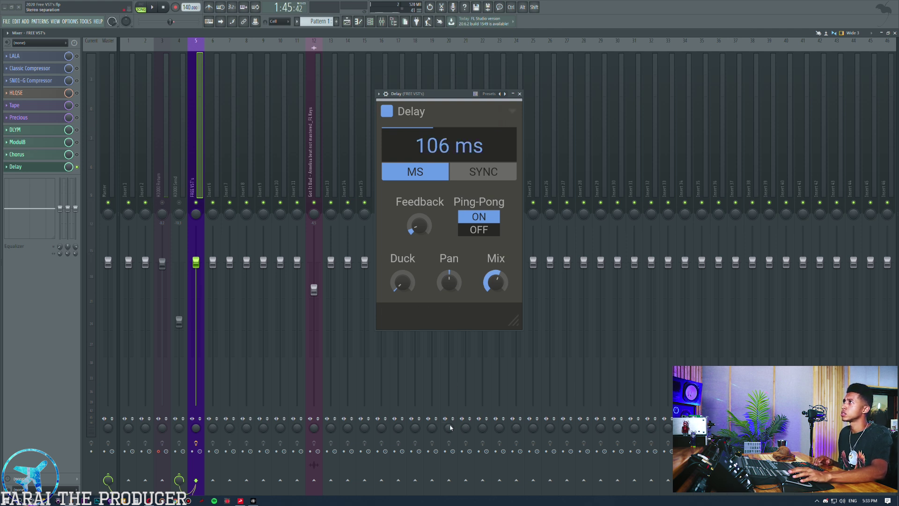
Play the track, lower Delay's Mix to a subtle level, and raise Feedback slightly
key(space)
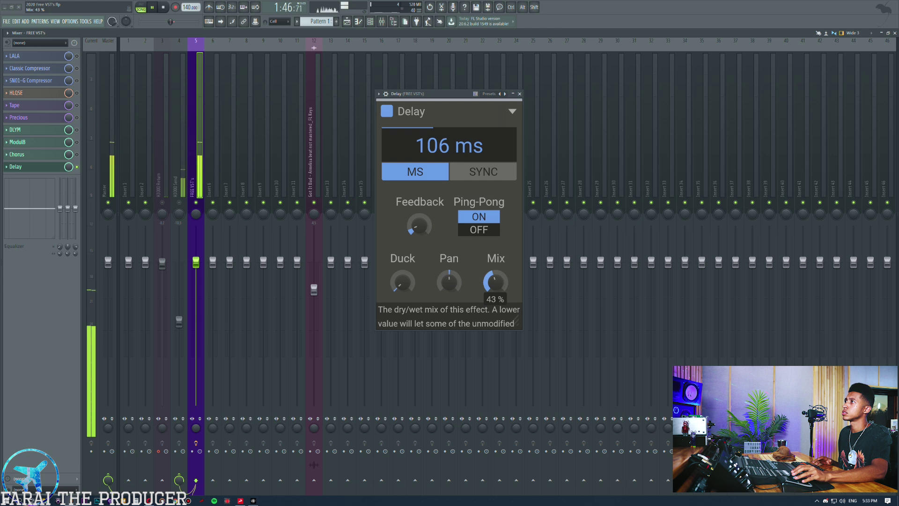
drag(496, 281, 495, 305)
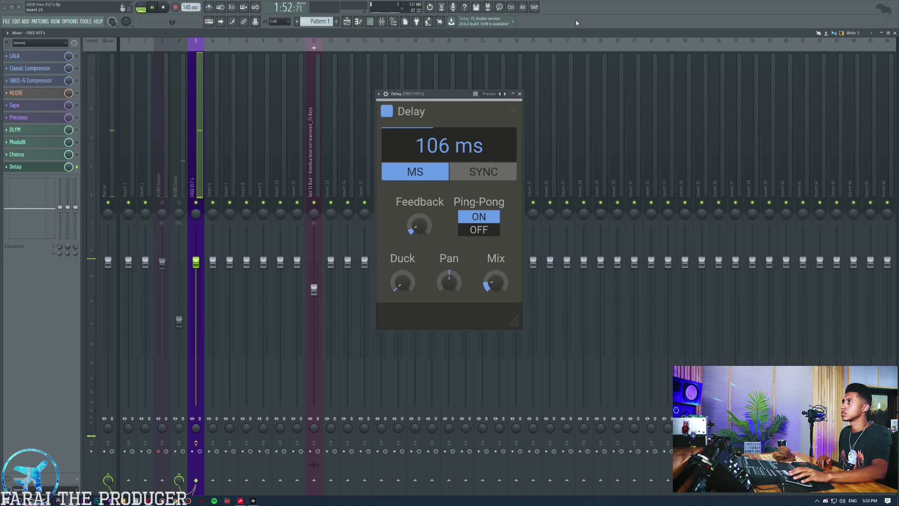
drag(418, 228, 419, 218)
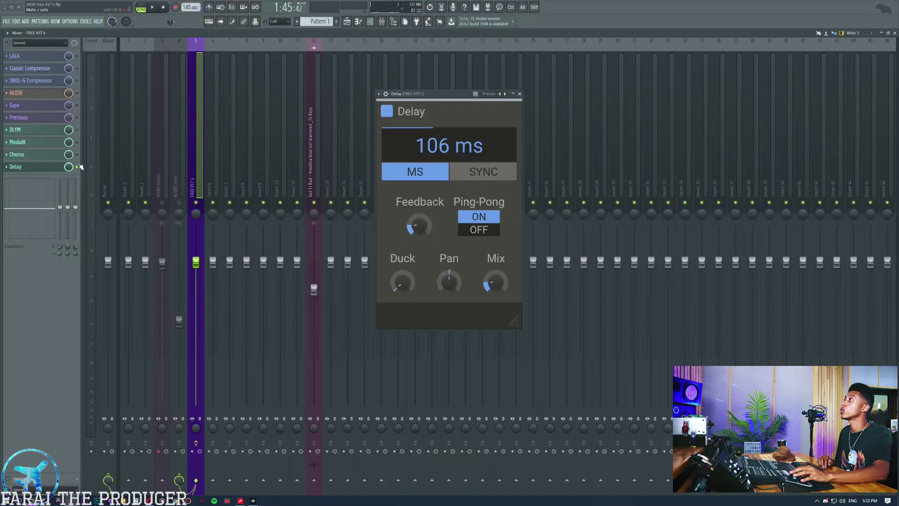
Switch between the FREE VST's and H3000 Send mixer tracks, then play the song with H3000 Return unmuted
click(167, 150)
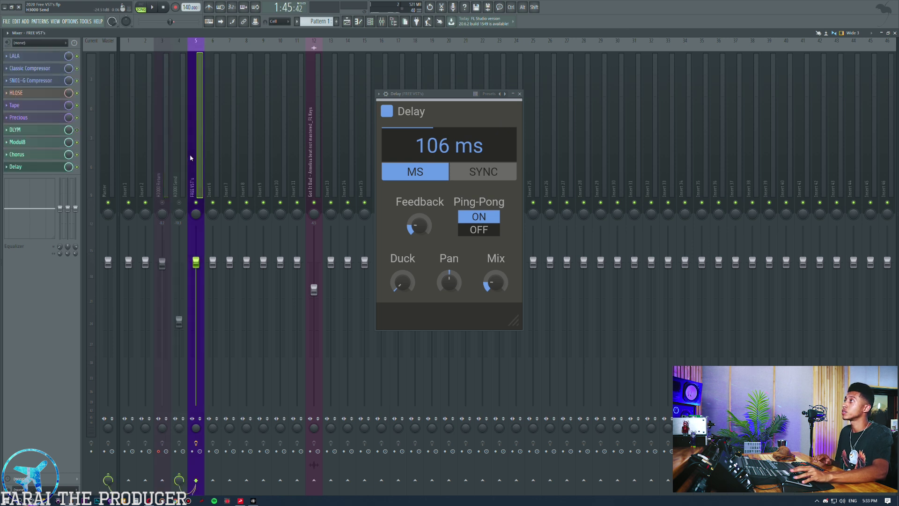
click(182, 167)
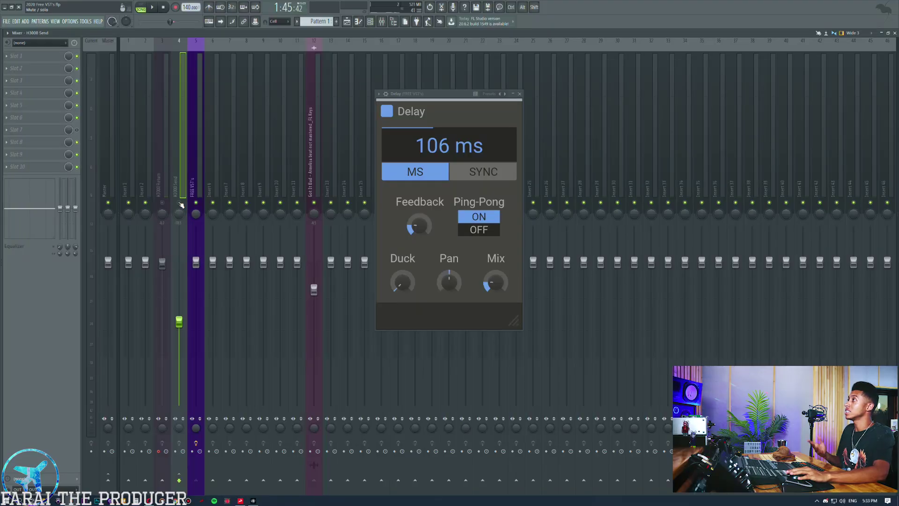
click(196, 151)
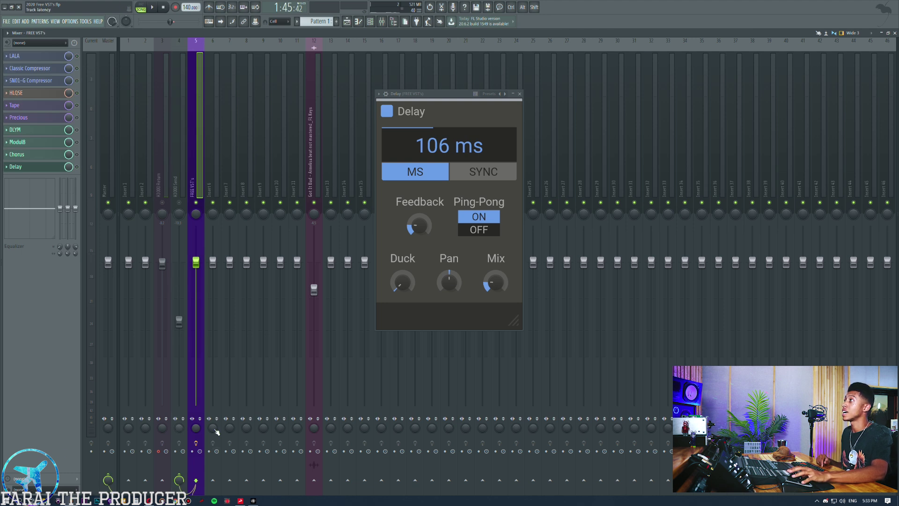
click(182, 108)
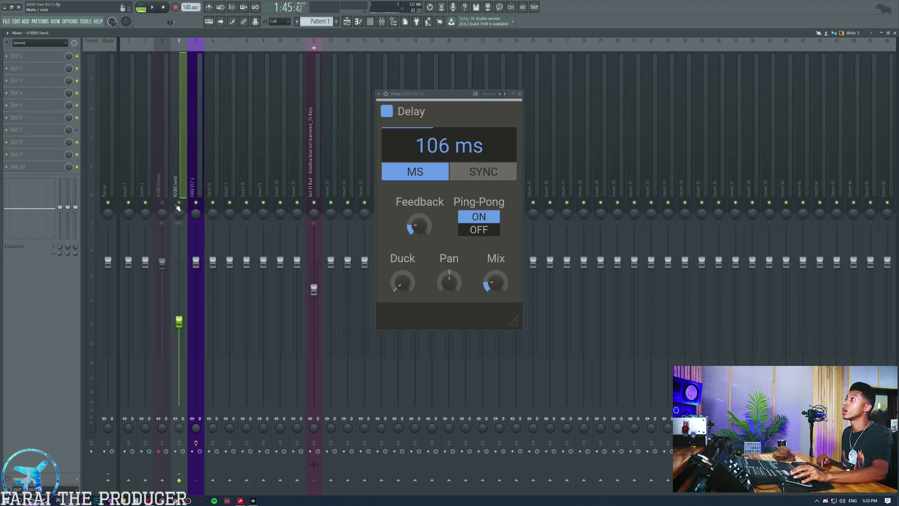
click(197, 152)
click(181, 169)
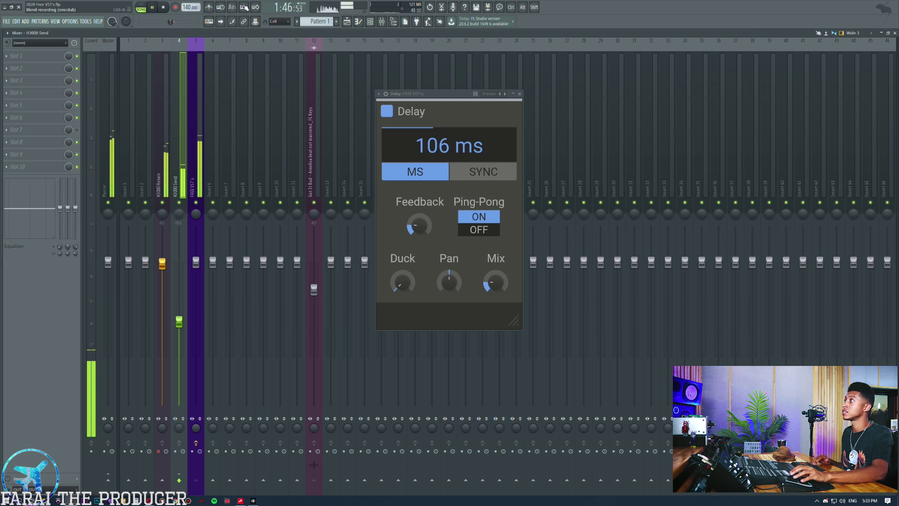
Copy the H3000 Send track's volume, audition the fader raised, and paste the copied volume back
right_click(180, 323)
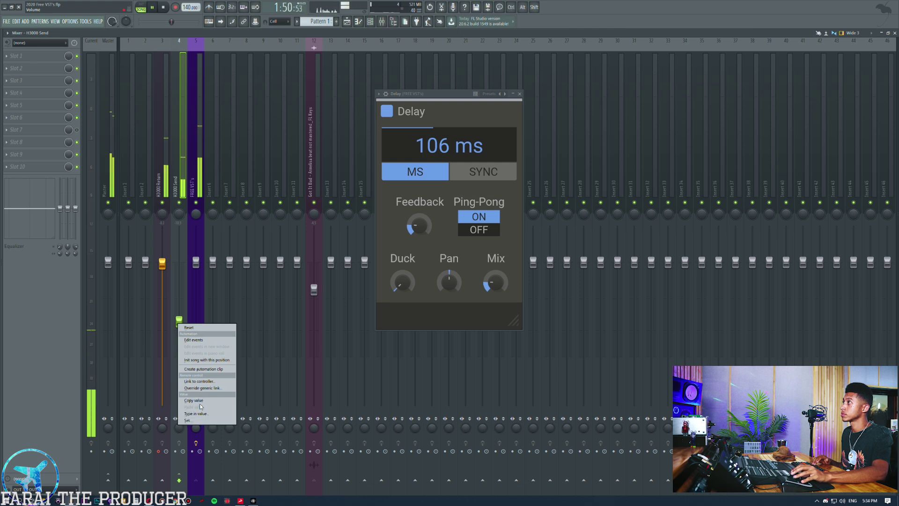
key(Escape)
drag(178, 321, 179, 297)
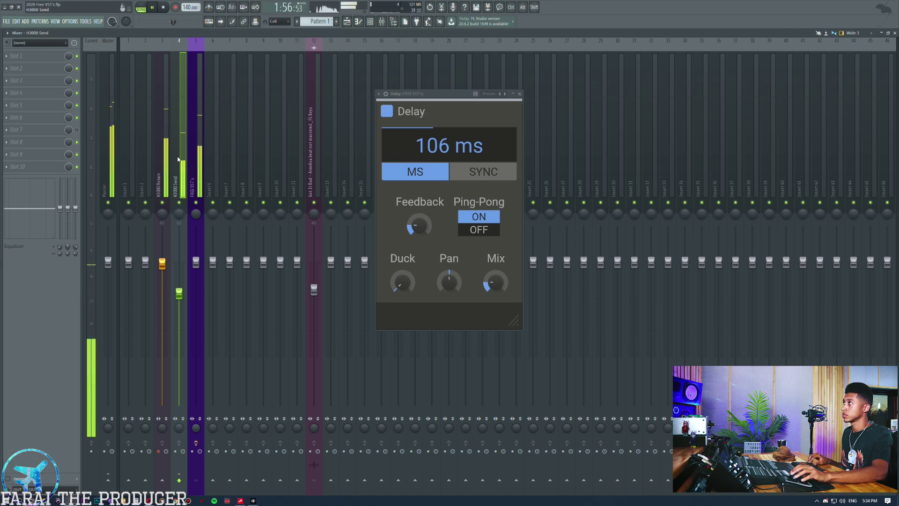
right_click(179, 294)
click(210, 374)
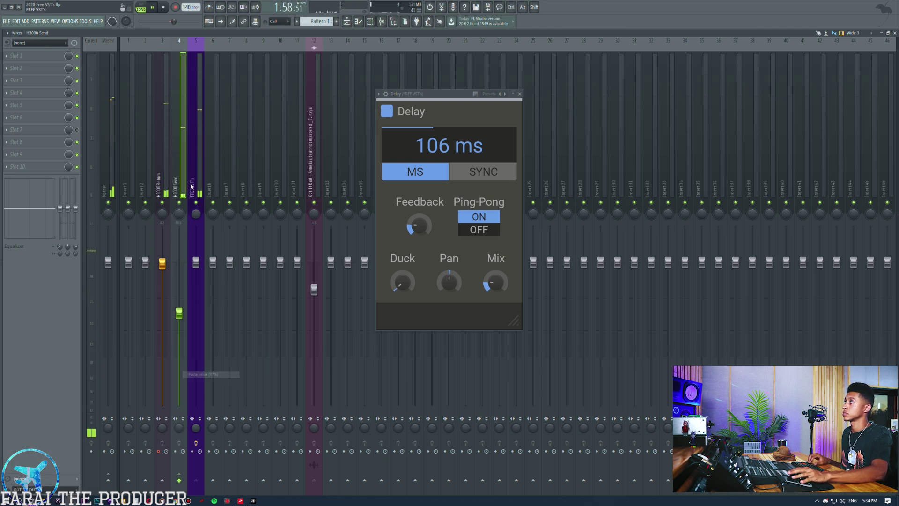
On the FREE VST's track, set Classic Compressor's output level to 20 dB and switch on Tape
click(191, 186)
click(30, 68)
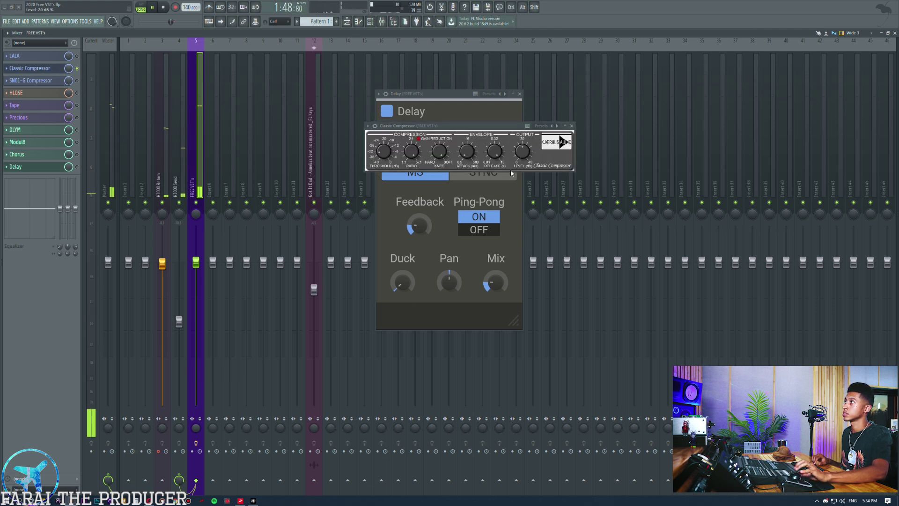
drag(523, 162, 523, 159)
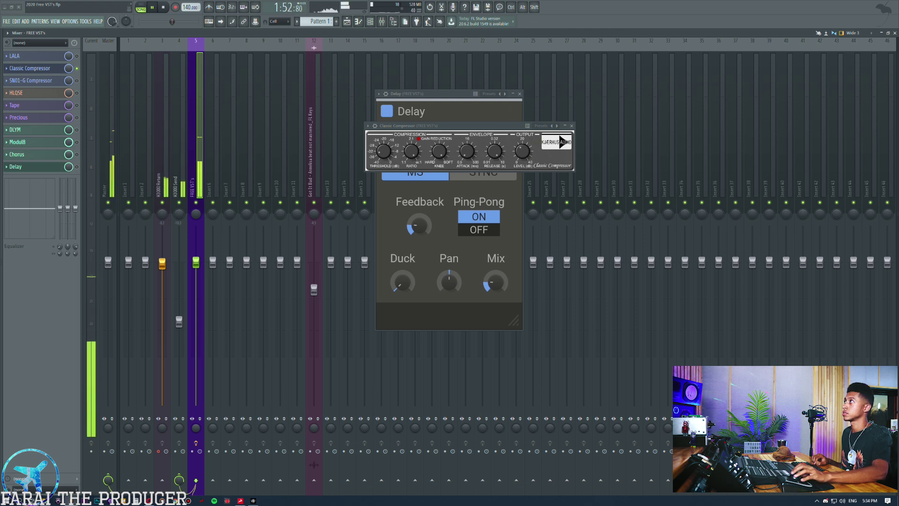
click(19, 105)
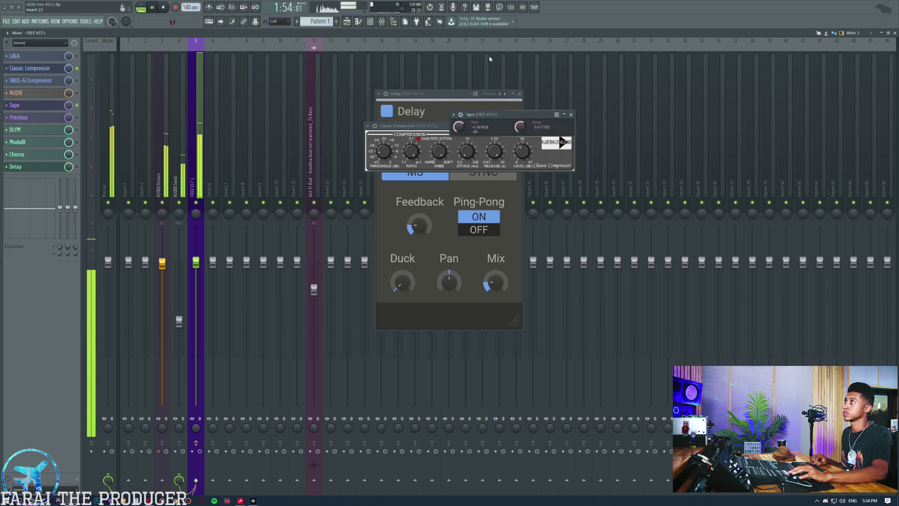
Lower the H3000 Send fader to about -15.2 dB, reselect the FREE VST's track, and stop playback
drag(178, 321, 179, 332)
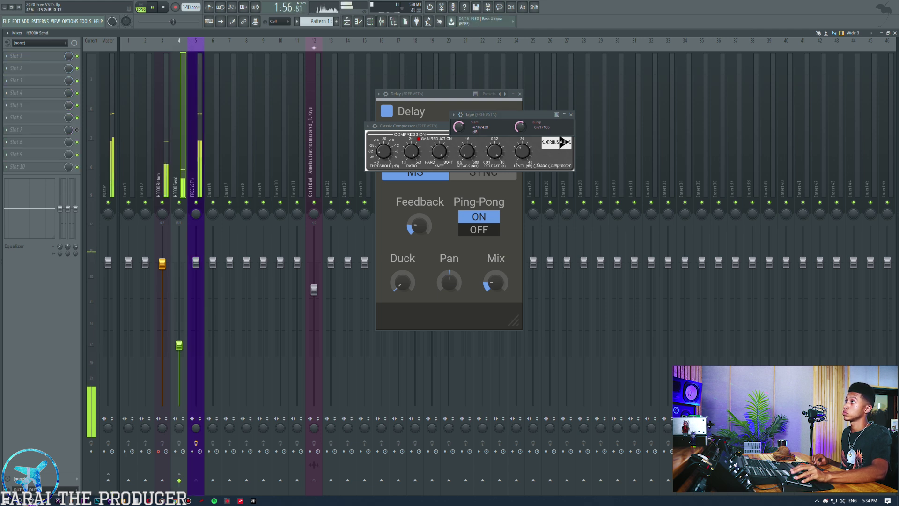
click(192, 124)
key(space)
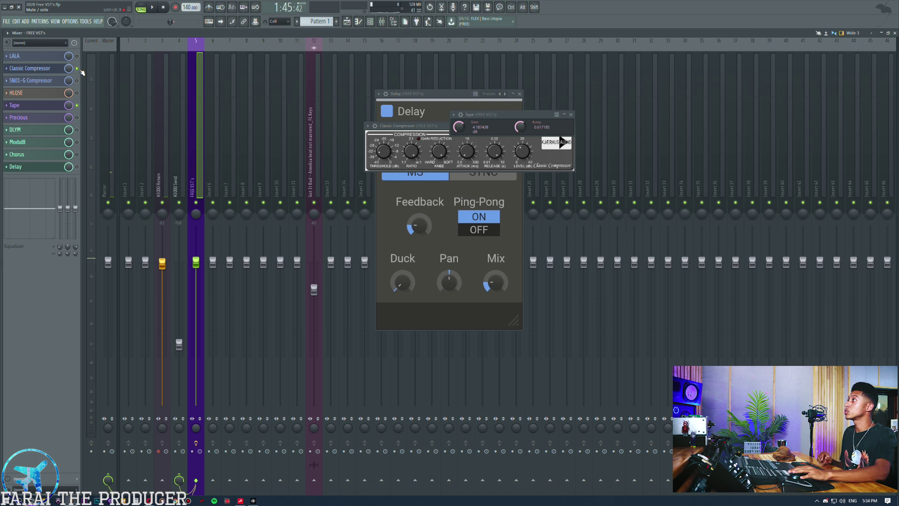
Bring up the Delay, Modul8 and DLYM plugin windows for review, and close DLYM and Modul8
click(32, 169)
click(31, 166)
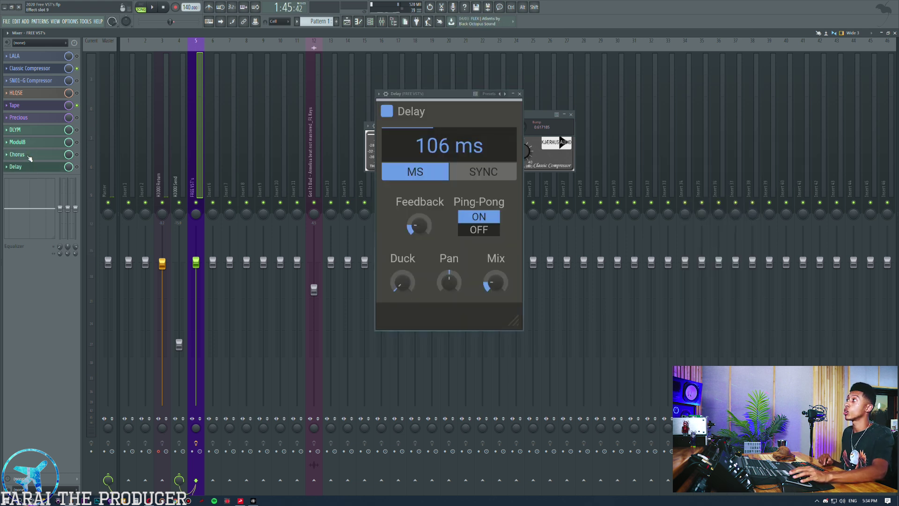
click(28, 142)
click(27, 131)
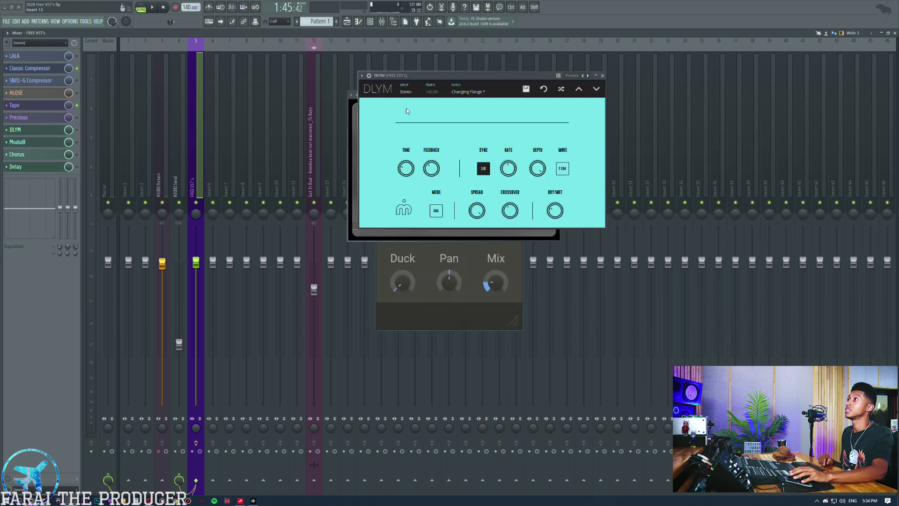
click(603, 76)
click(561, 94)
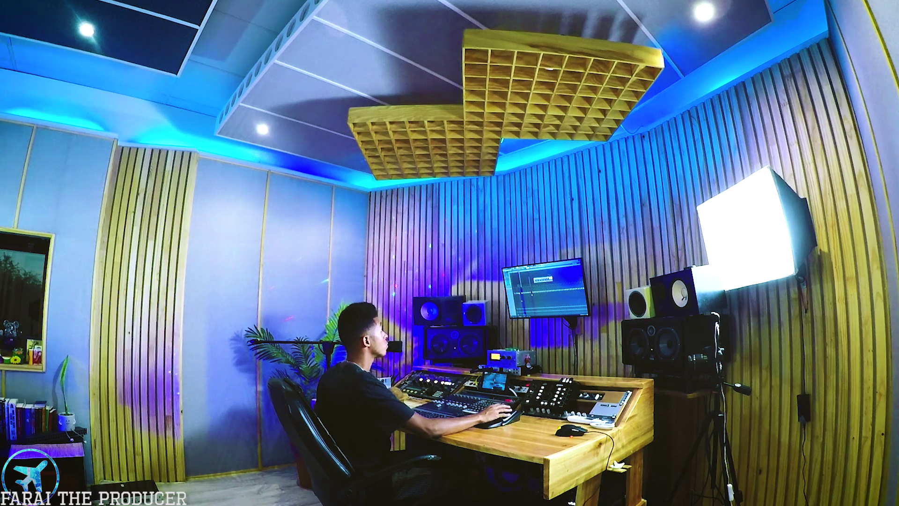